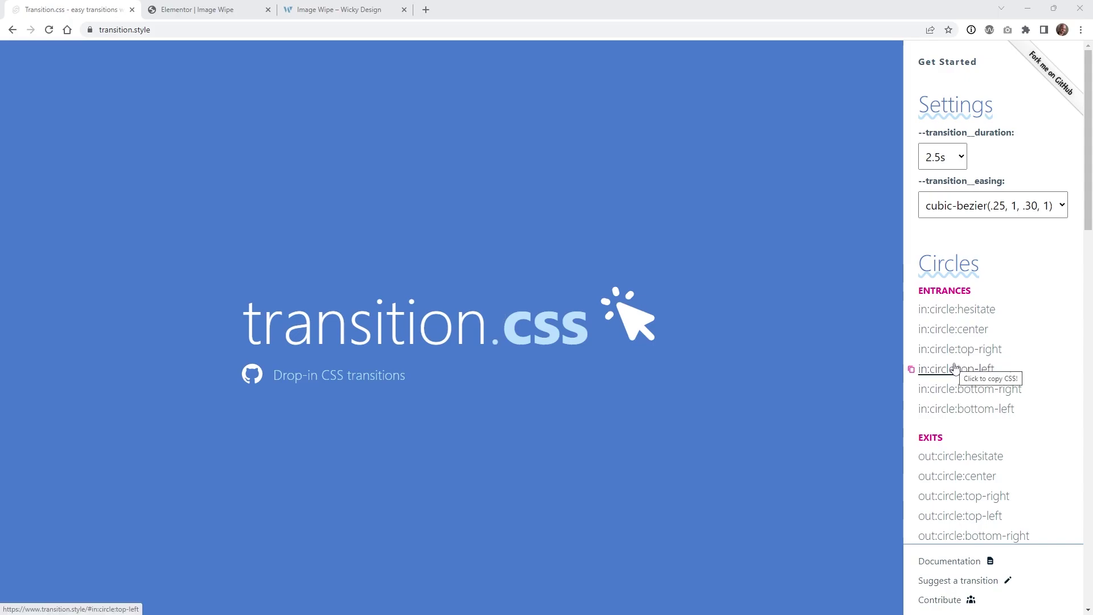
Step: Preview the circle exit transitions out:circle:hesitate and out:circle:center
{"action": "scroll", "coordinate": [962, 341], "scroll_direction": "down", "scroll_amount": 3}
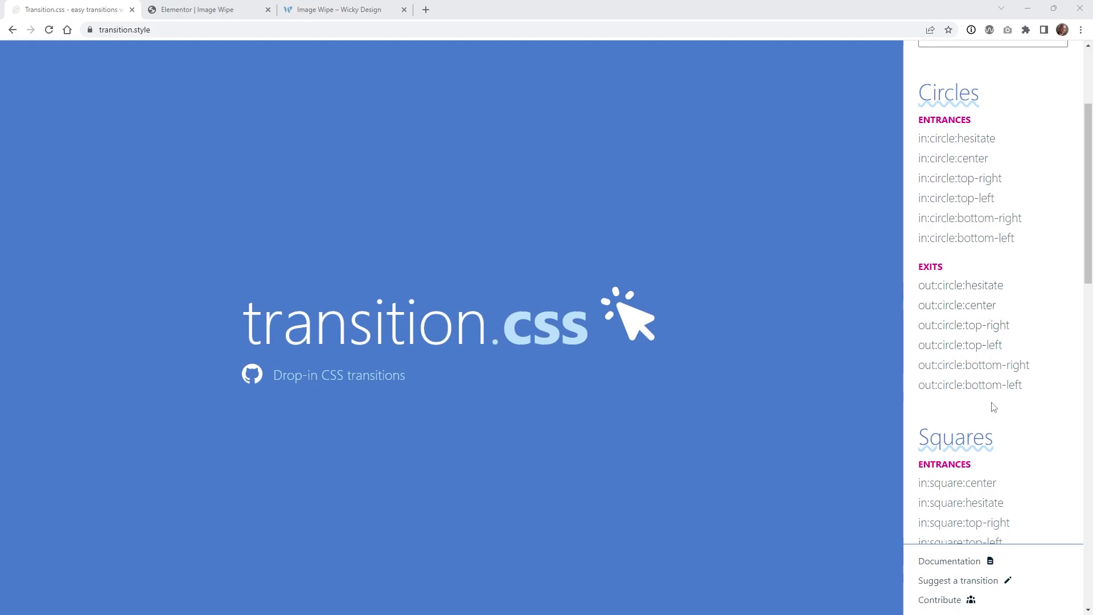
{"action": "left_click", "coordinate": [973, 297]}
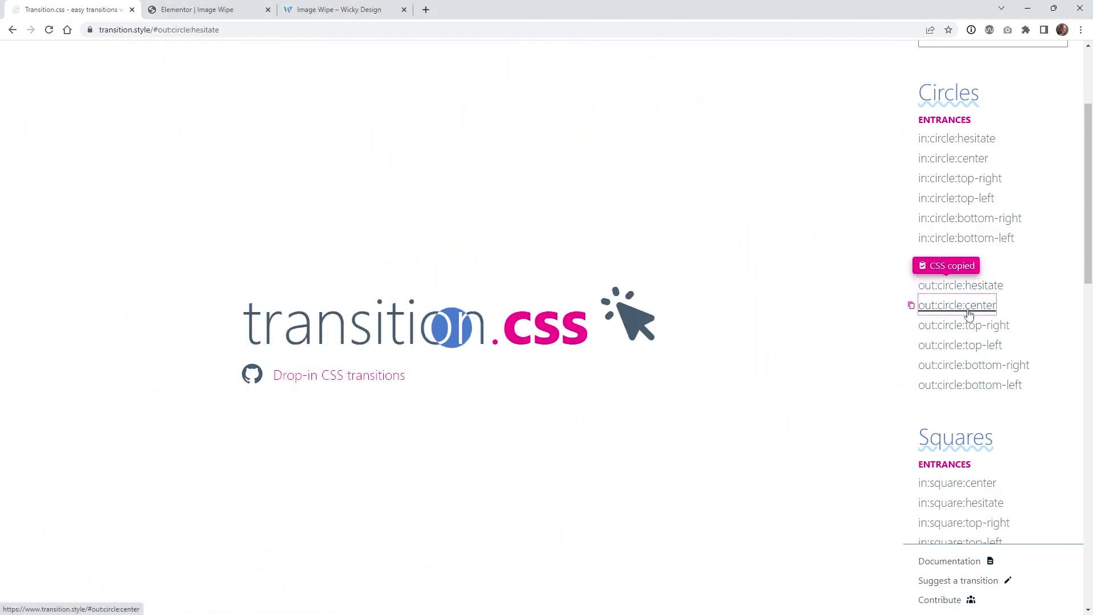
{"action": "left_click", "coordinate": [968, 312]}
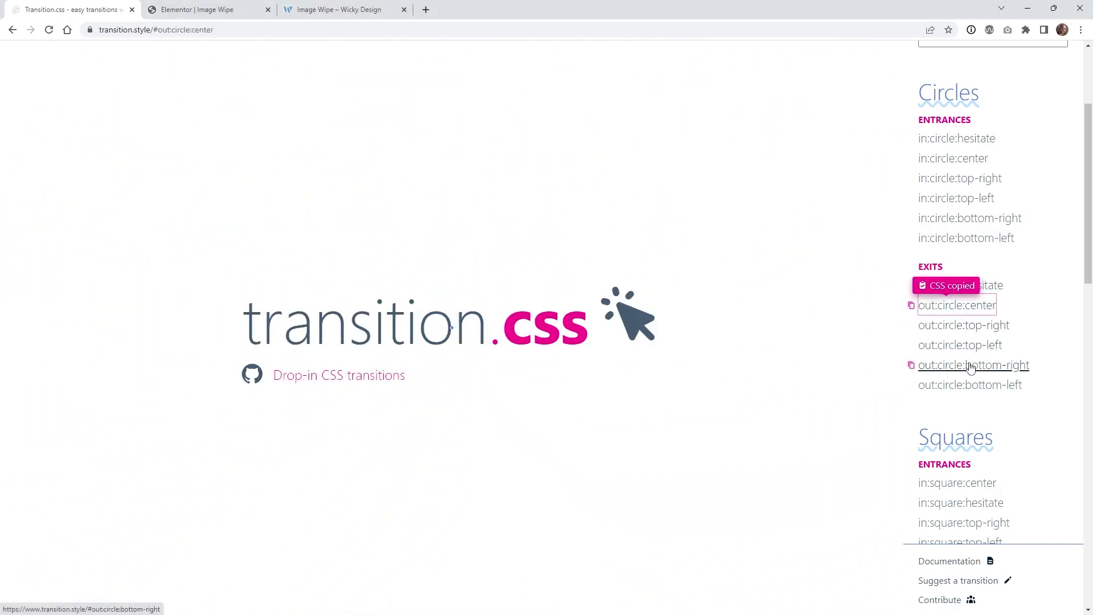
Step: Preview the square transitions in:square:hesitate and out:square:hesitate, and browse on to the wipe transitions
{"action": "scroll", "coordinate": [971, 367], "scroll_direction": "down", "scroll_amount": 2}
{"action": "left_click", "coordinate": [970, 388]}
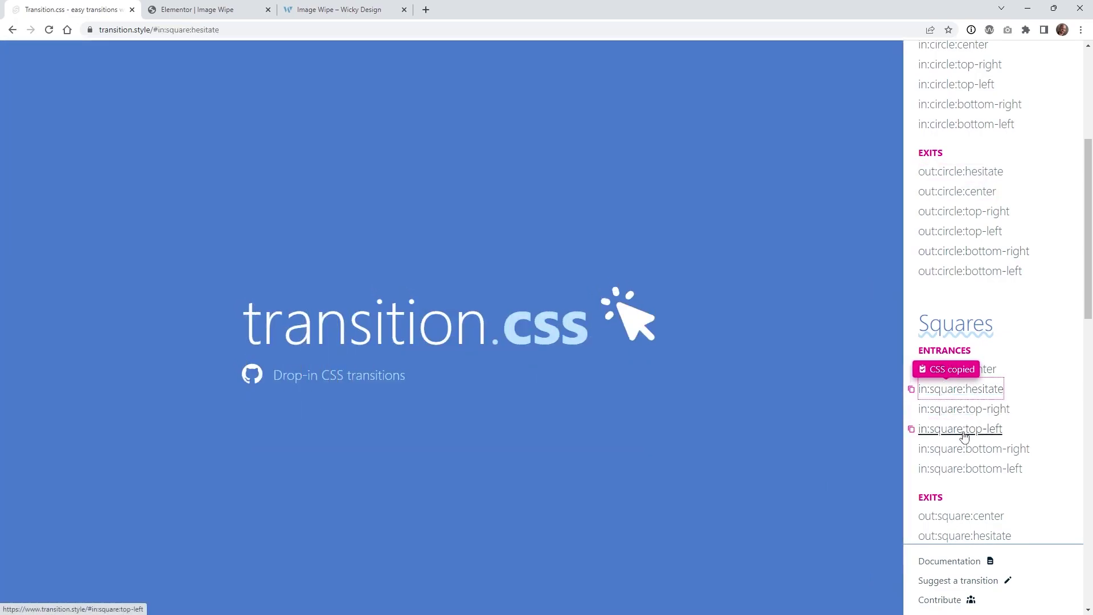
{"action": "scroll", "coordinate": [963, 436], "scroll_direction": "down", "scroll_amount": 2}
{"action": "left_click", "coordinate": [969, 421]}
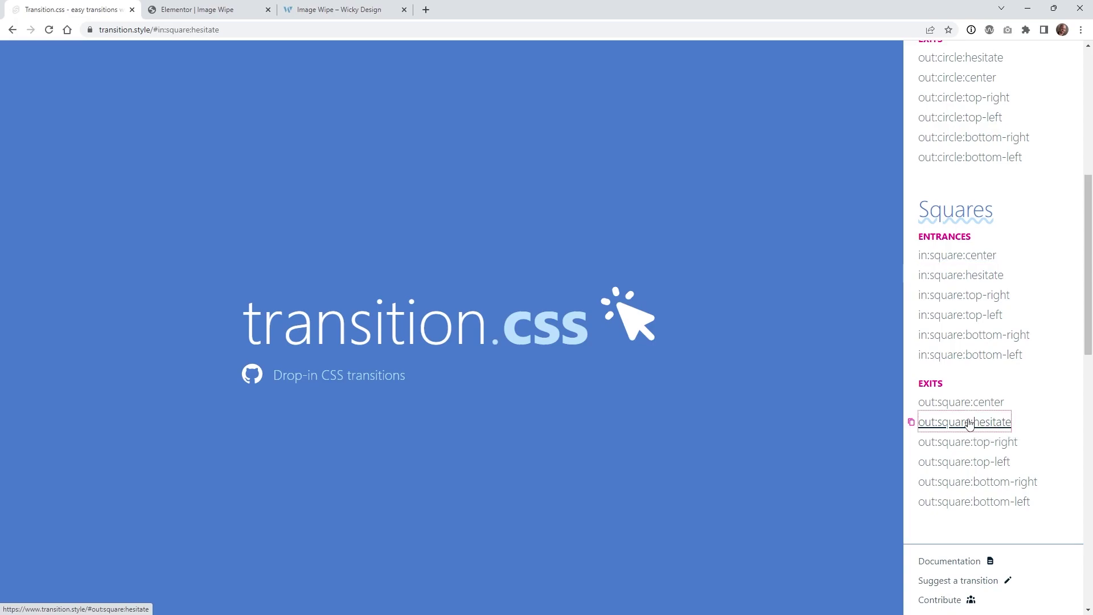
{"action": "scroll", "coordinate": [969, 422], "scroll_direction": "down", "scroll_amount": 2}
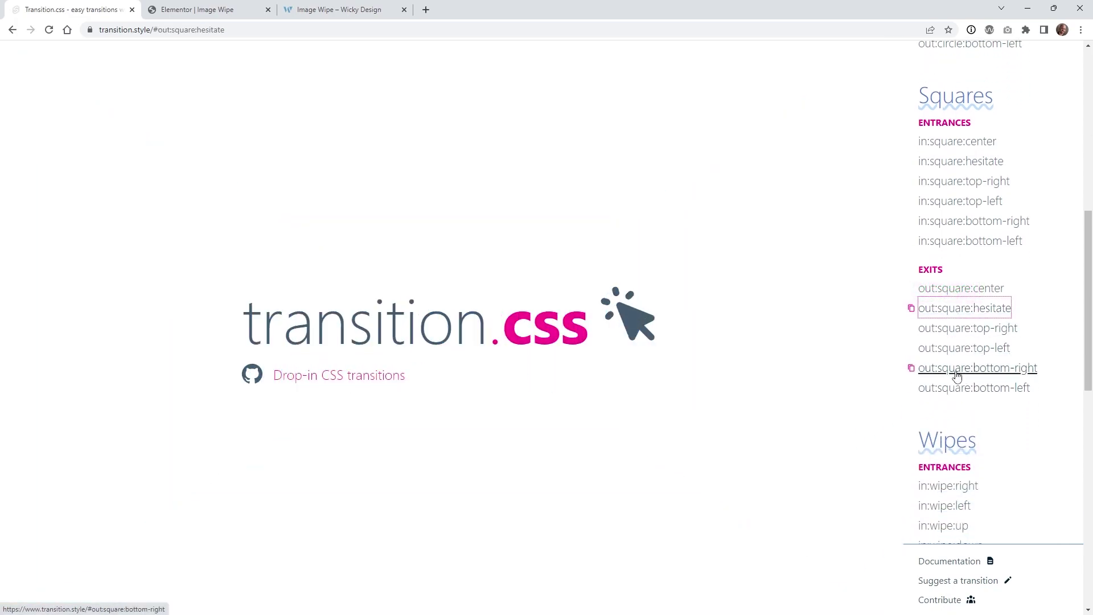
Step: Switch to the live Image Wipe page and examine how the desk, phone and jellyfish images reveal while moving through the page
{"action": "key", "text": "ctrl+3"}
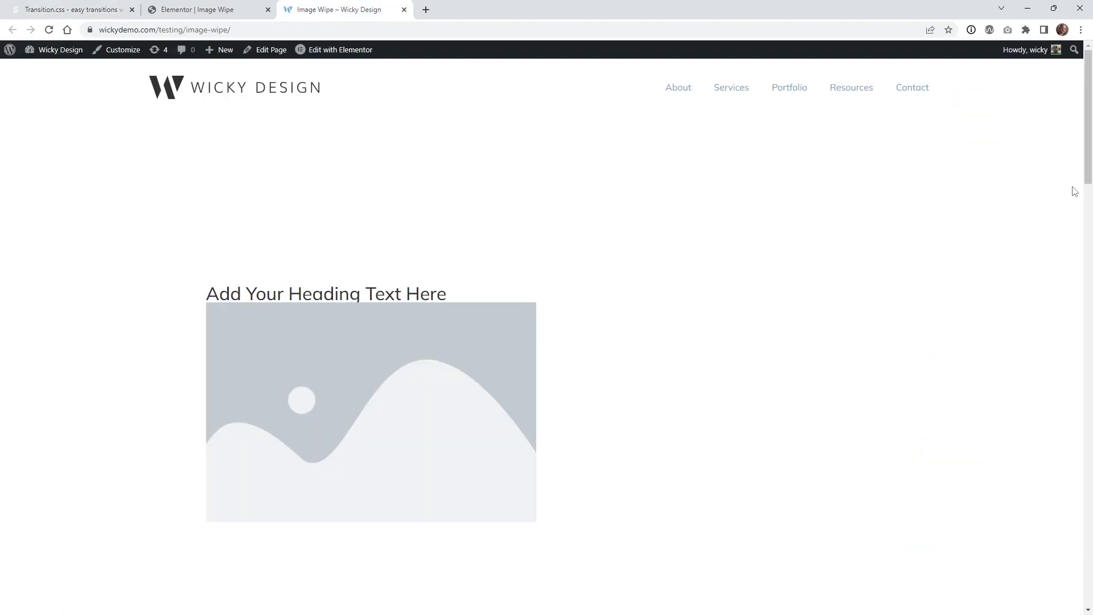
{"action": "left_click_drag", "start_coordinate": [1087, 144], "coordinate": [1080, 186]}
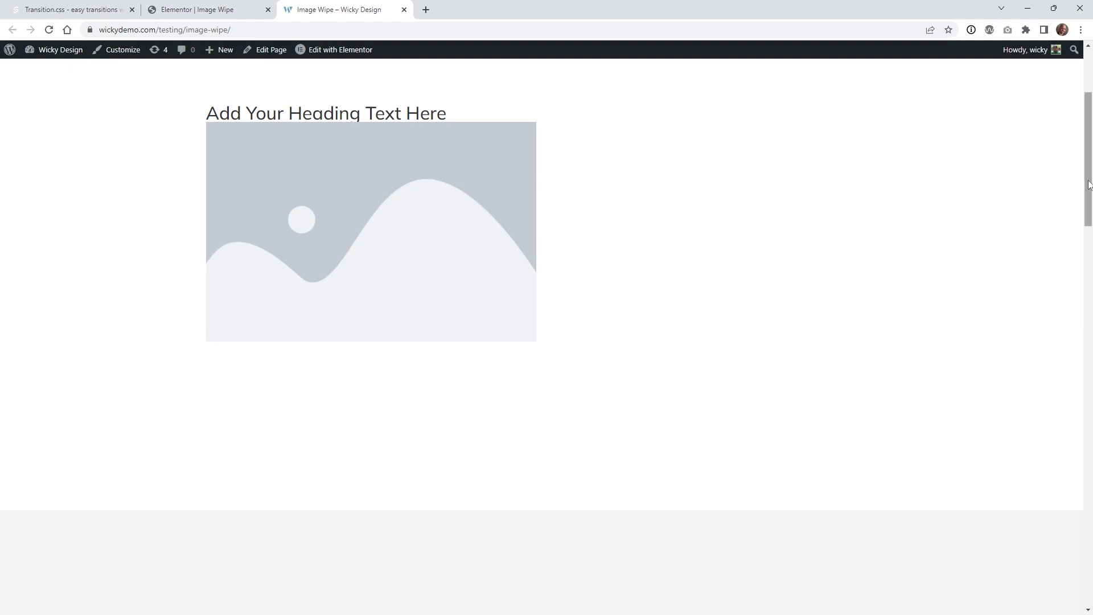
{"action": "left_click_drag", "start_coordinate": [1088, 184], "coordinate": [1073, 337]}
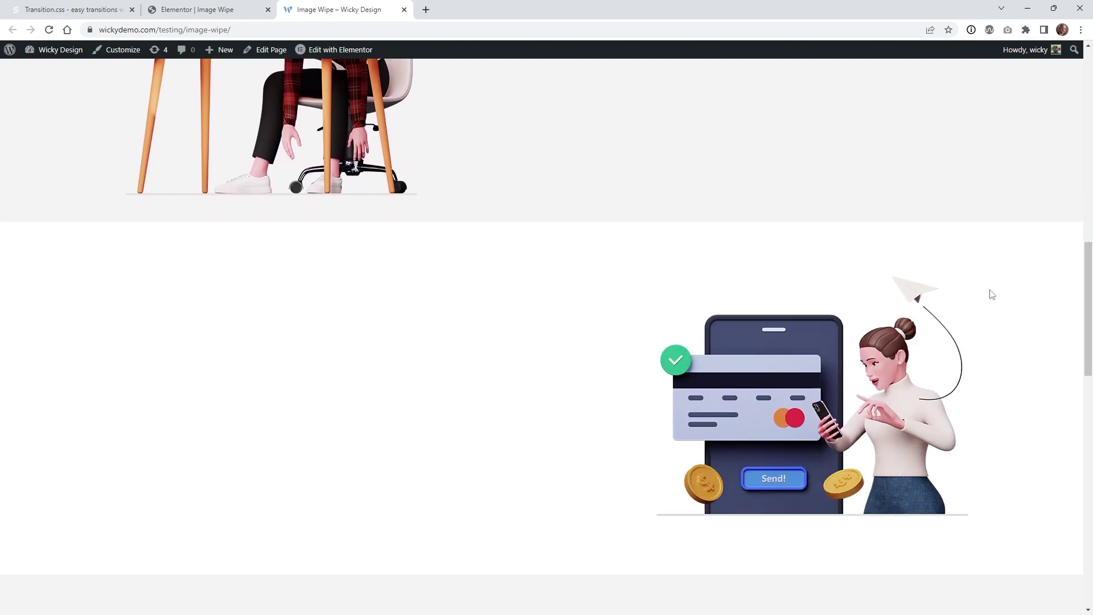
{"action": "left_click_drag", "start_coordinate": [1088, 276], "coordinate": [1088, 285]}
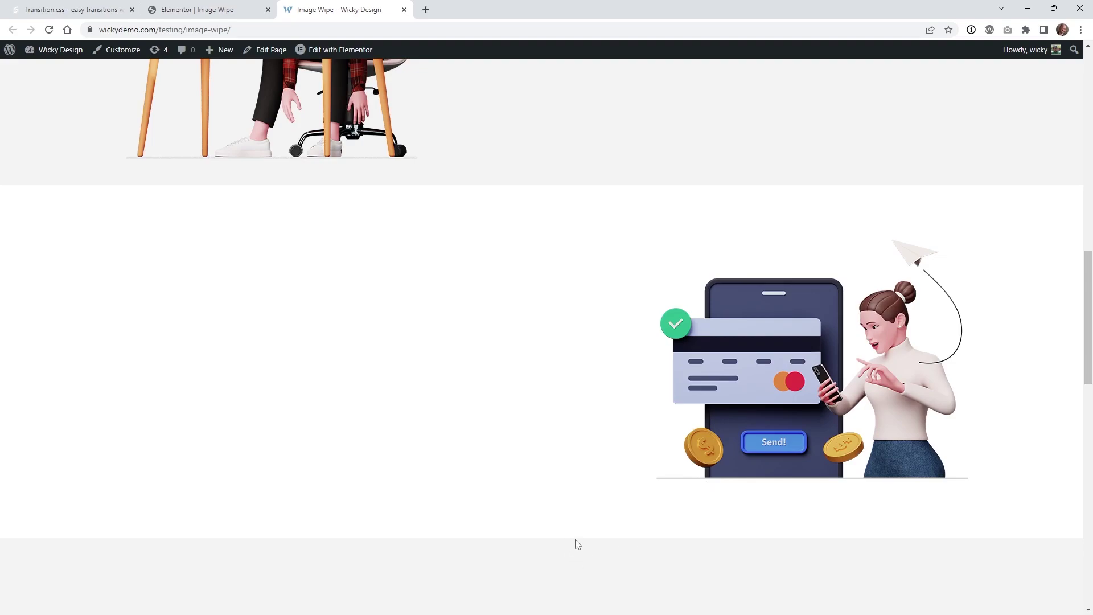
{"action": "scroll", "coordinate": [576, 542], "scroll_direction": "down", "scroll_amount": 3}
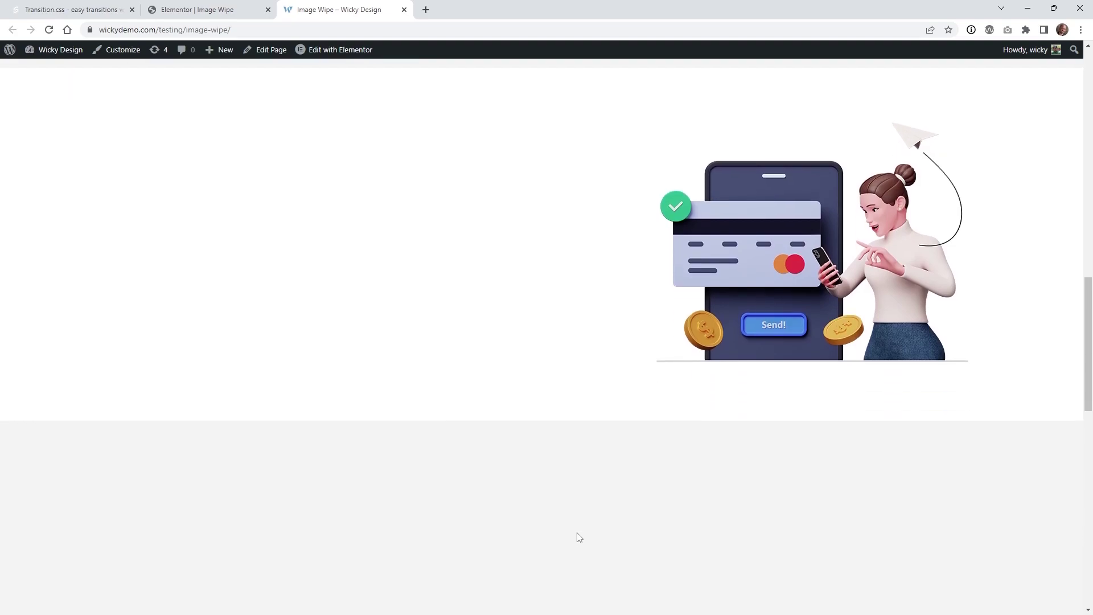
{"action": "scroll", "coordinate": [578, 538], "scroll_direction": "down", "scroll_amount": 4}
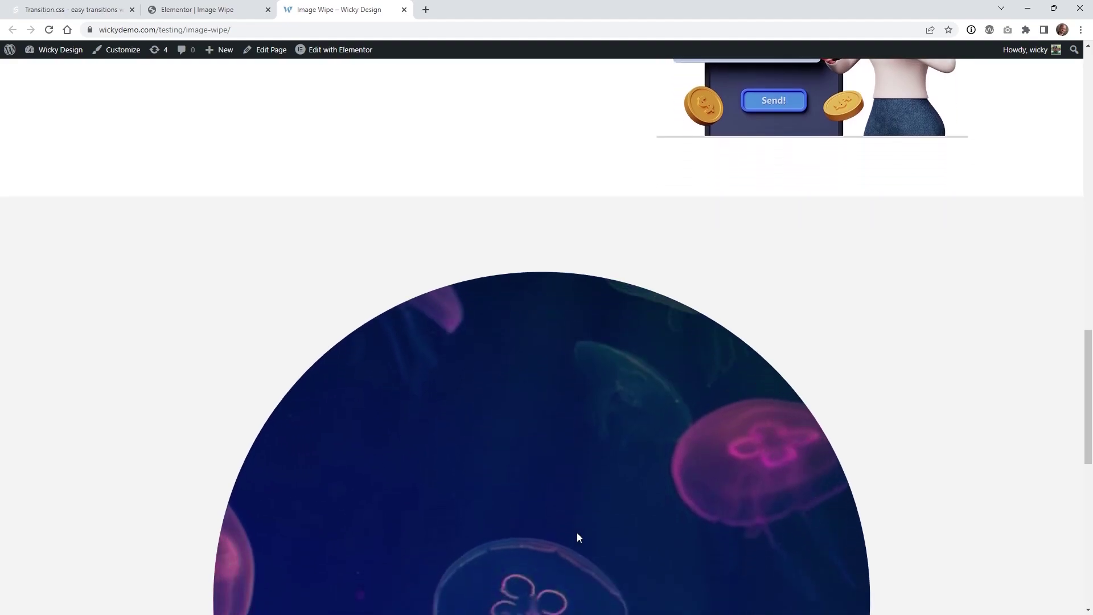
{"action": "scroll", "coordinate": [578, 537], "scroll_direction": "down", "scroll_amount": 3}
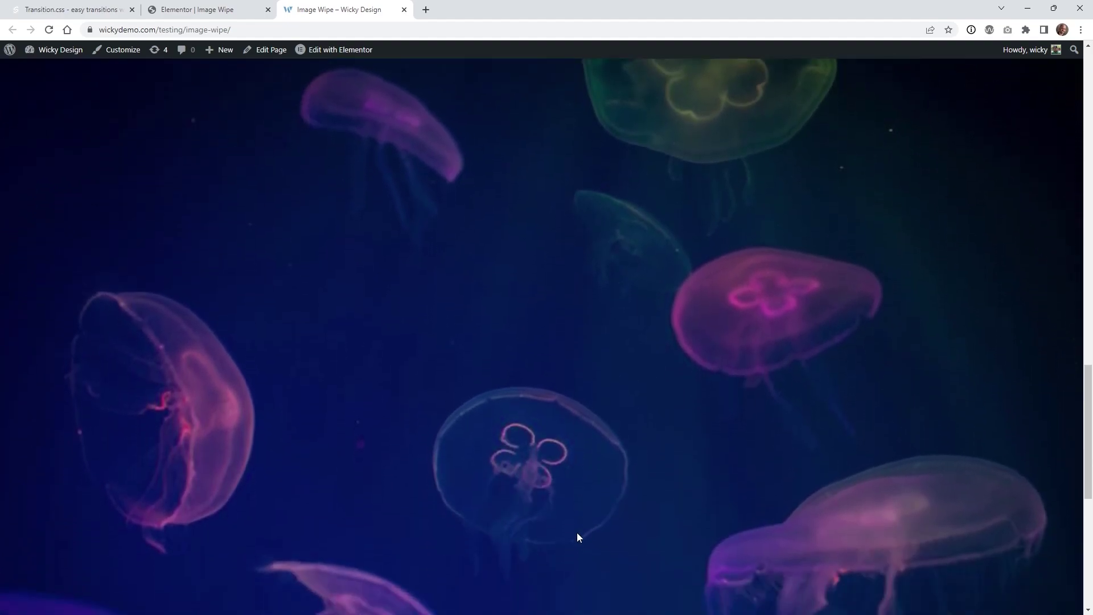
{"action": "scroll", "coordinate": [576, 531], "scroll_direction": "down", "scroll_amount": 4}
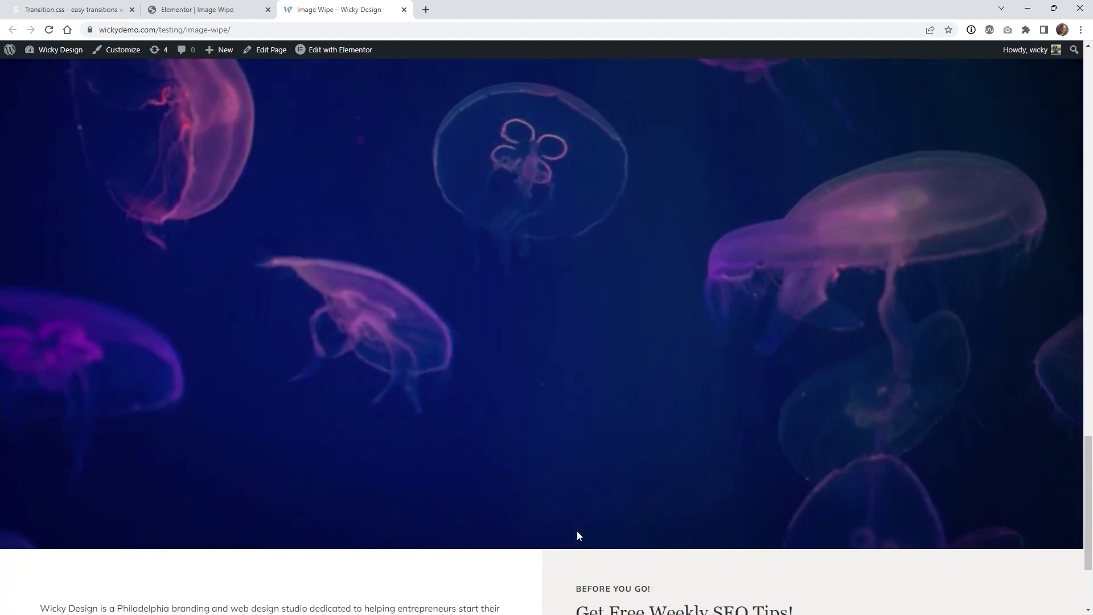
{"action": "scroll", "coordinate": [576, 531], "scroll_direction": "up", "scroll_amount": 3}
{"action": "scroll", "coordinate": [576, 530], "scroll_direction": "up", "scroll_amount": 10}
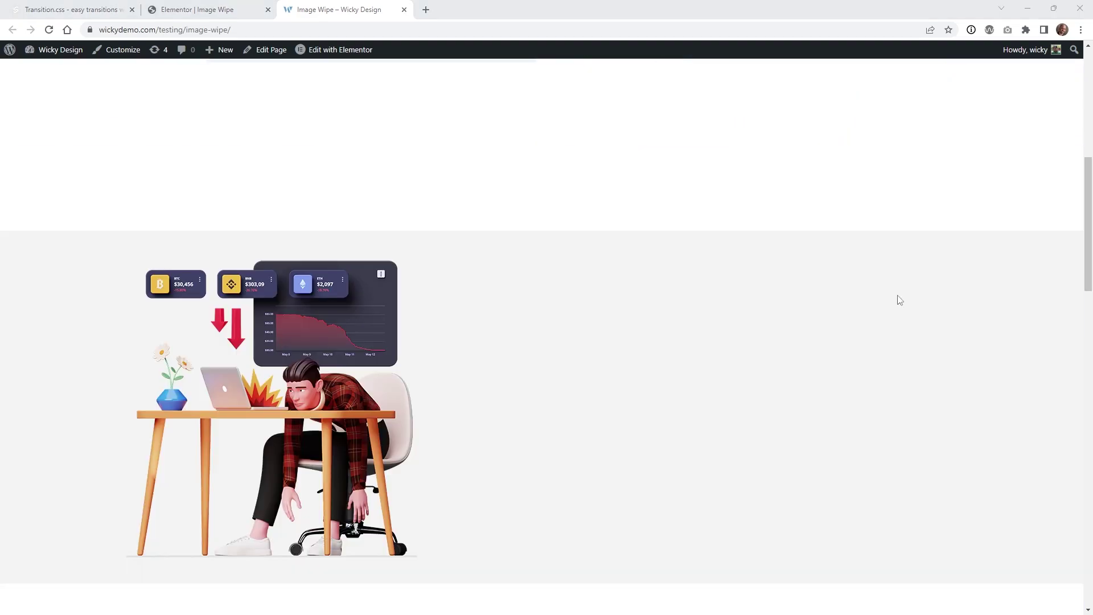
{"action": "scroll", "coordinate": [990, 326], "scroll_direction": "down", "scroll_amount": 2}
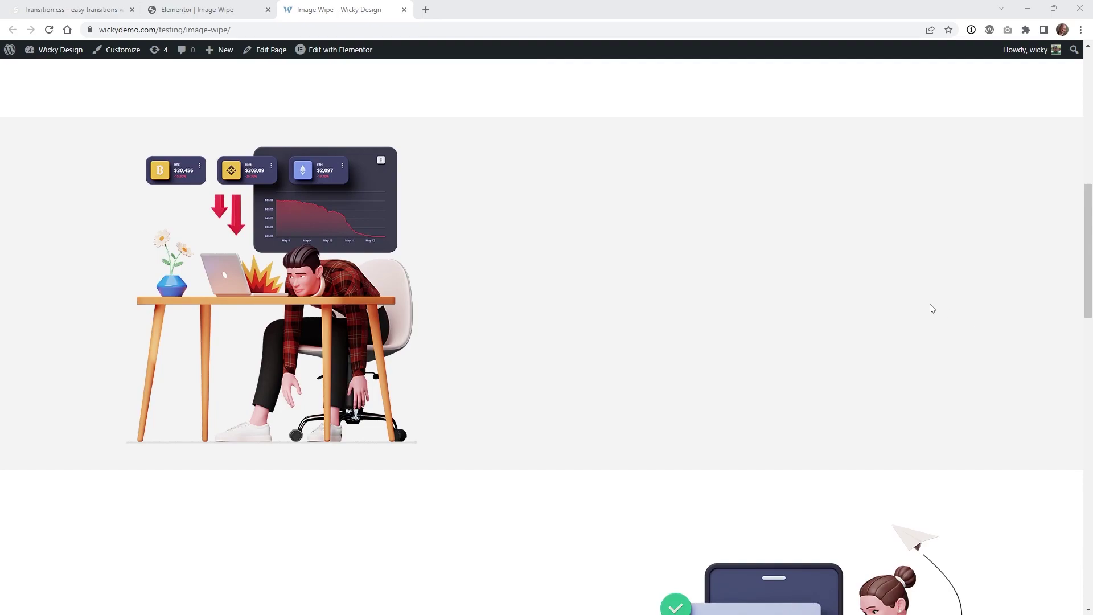
Step: Switch to the Image Wipe page in the Elementor editor and look over its first three sections, returning to the first
{"action": "key", "text": "ctrl+shift+Tab"}
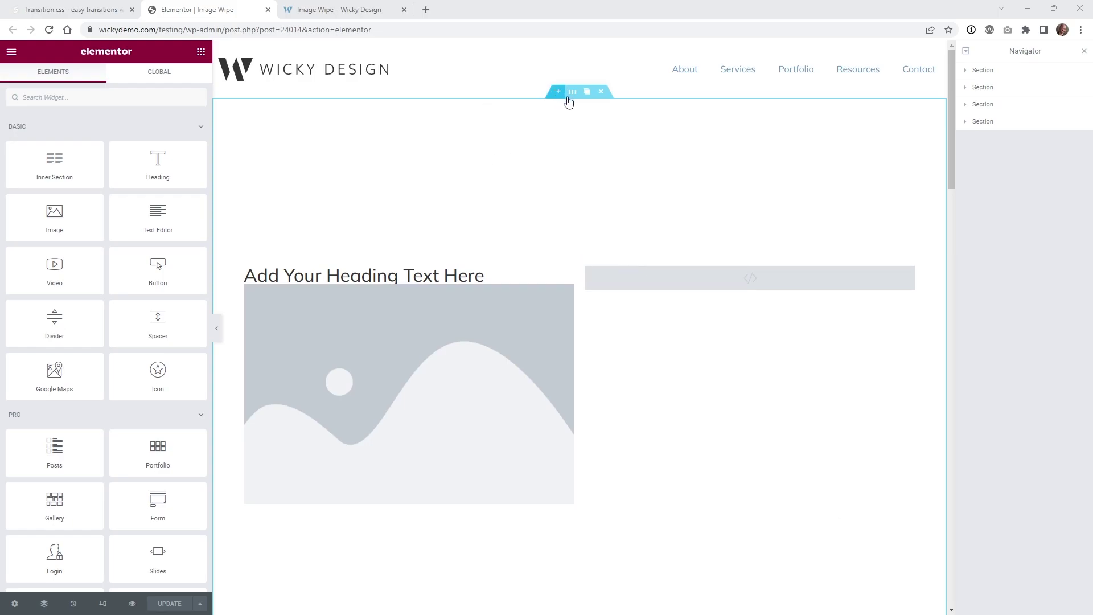
{"action": "left_click", "coordinate": [996, 74]}
{"action": "left_click", "coordinate": [996, 72]}
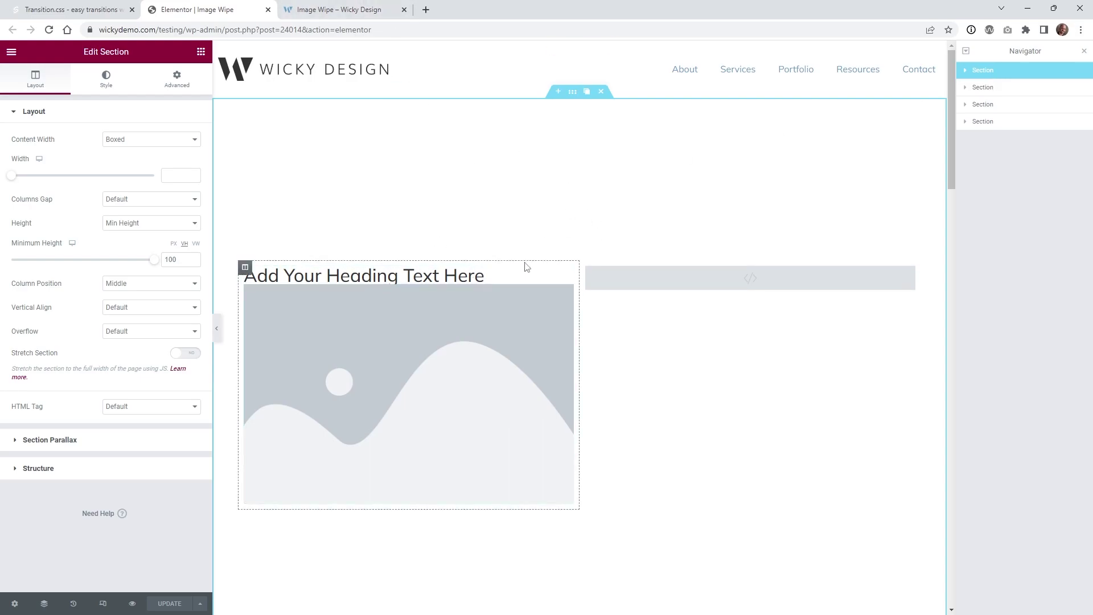
{"action": "scroll", "coordinate": [555, 270], "scroll_direction": "down", "scroll_amount": 1}
{"action": "left_click", "coordinate": [996, 89]}
{"action": "left_click", "coordinate": [993, 105]}
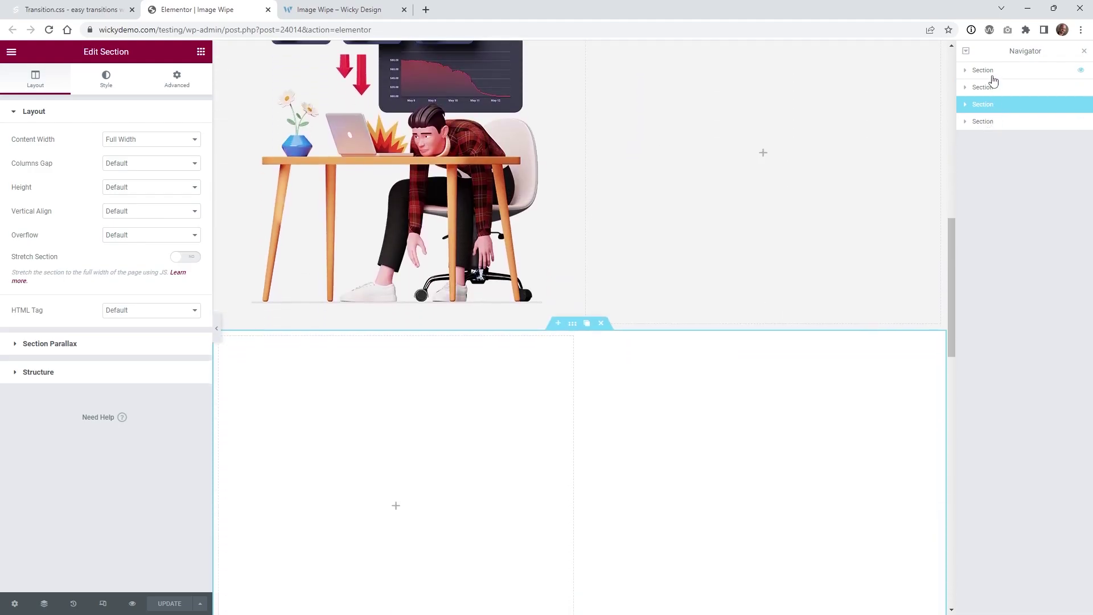
{"action": "left_click", "coordinate": [993, 71]}
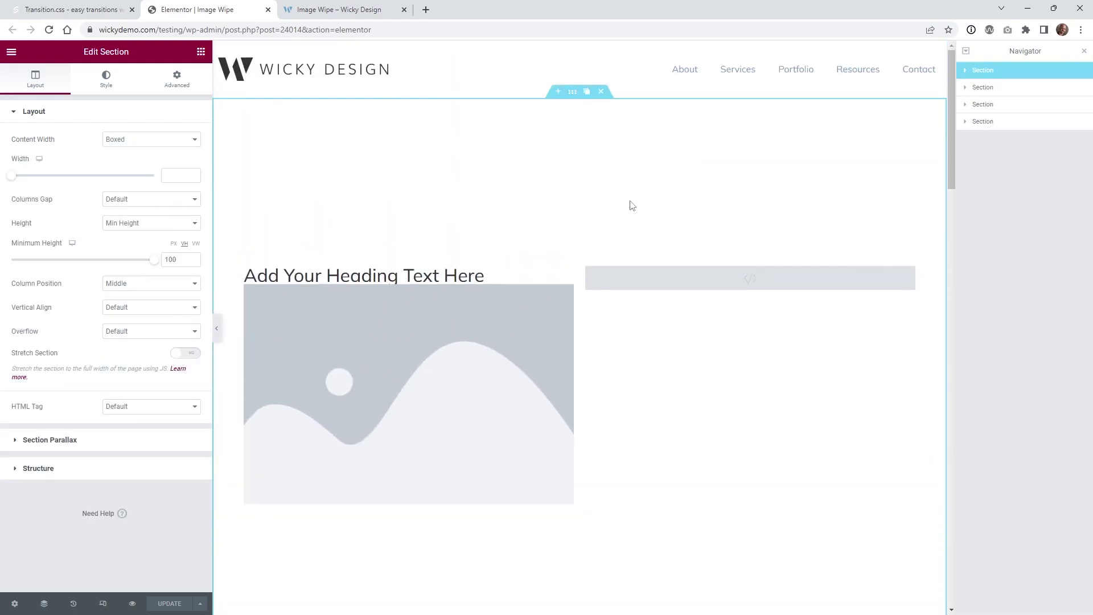
Step: Examine the desk image, phone image and jellyfish sections one after another, and expand the jellyfish section in the page structure
{"action": "scroll", "coordinate": [570, 302], "scroll_direction": "down", "scroll_amount": 3}
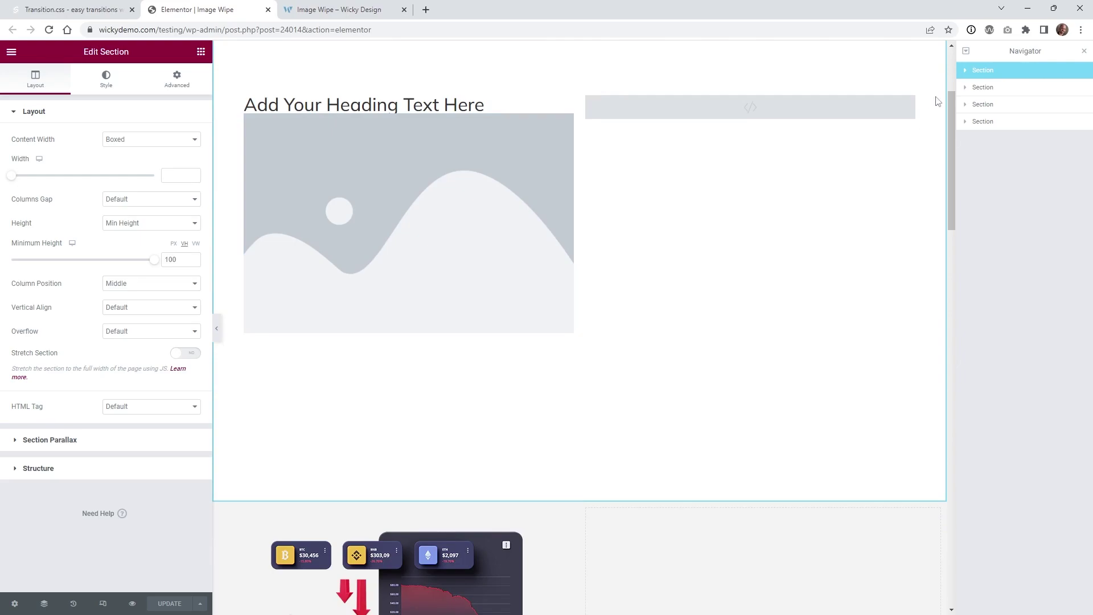
{"action": "left_click", "coordinate": [993, 87]}
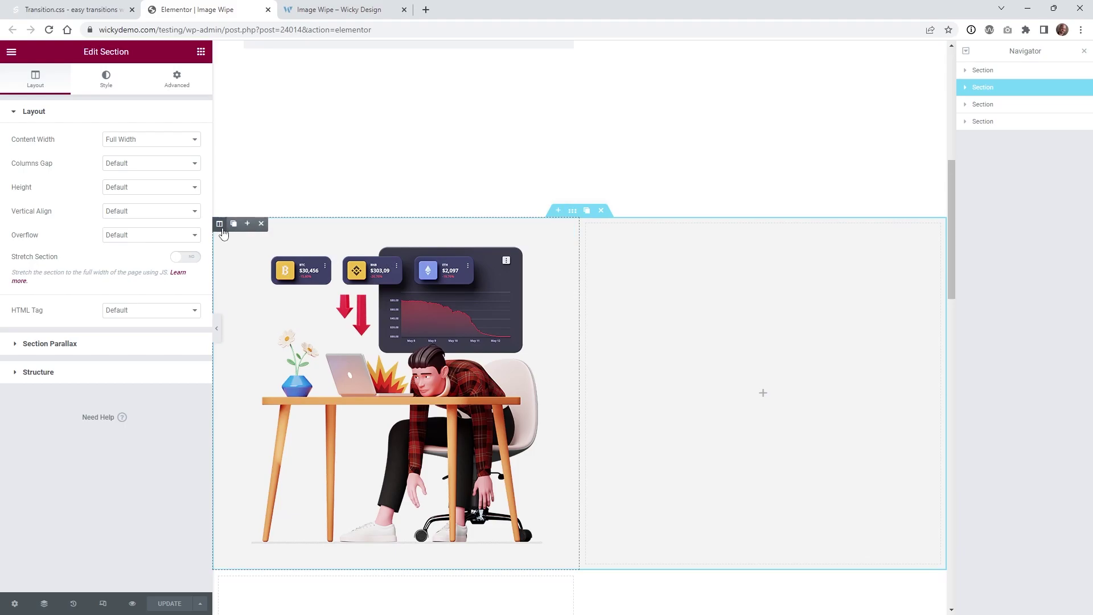
{"action": "left_click", "coordinate": [1003, 105]}
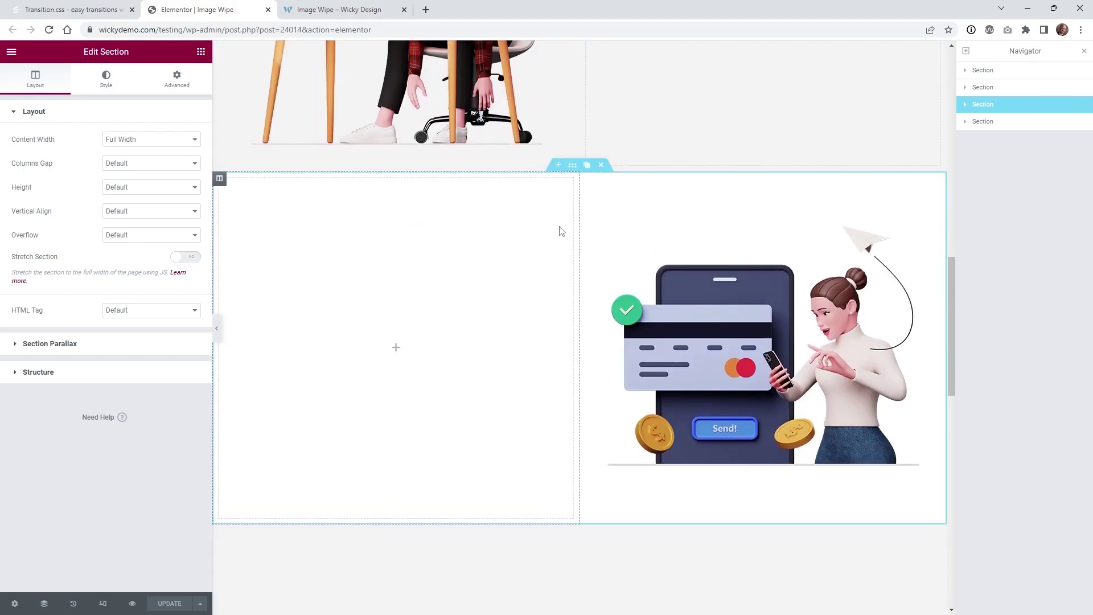
{"action": "left_click", "coordinate": [988, 124]}
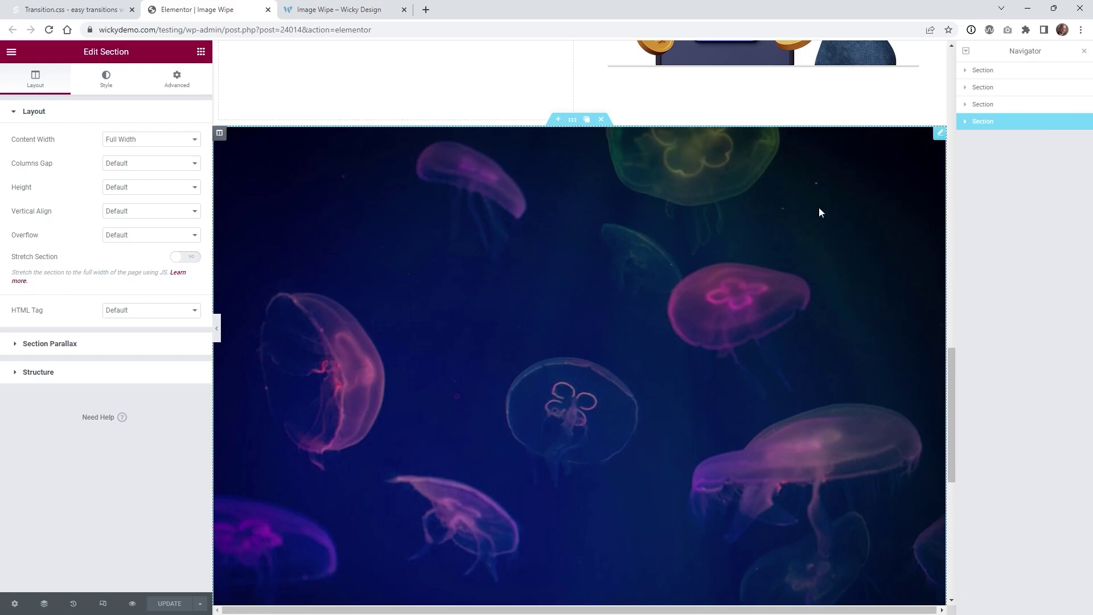
{"action": "left_click", "coordinate": [939, 134]}
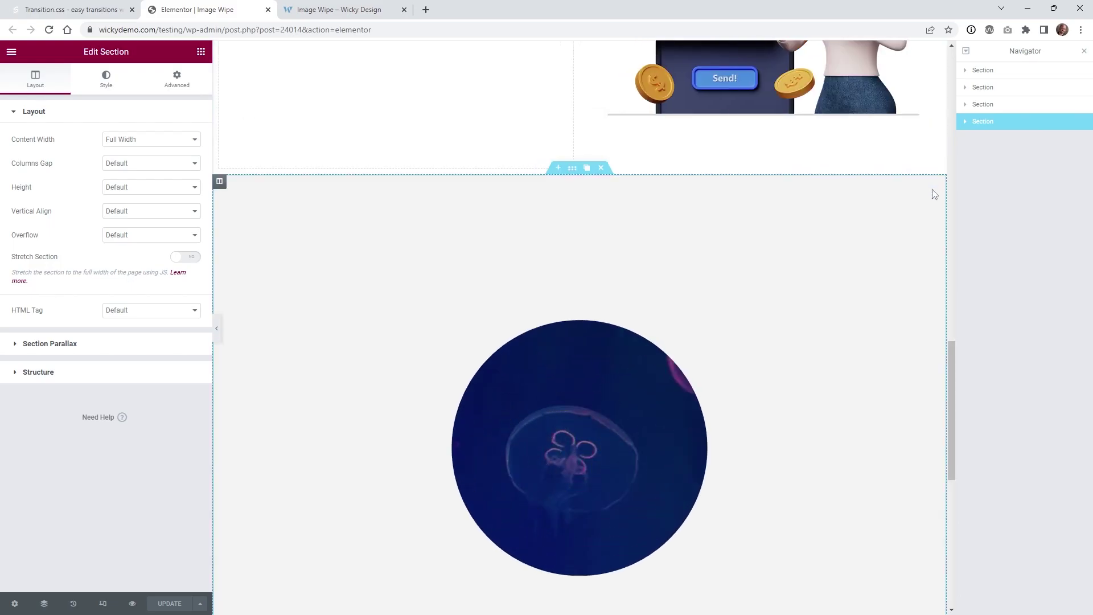
{"action": "left_click", "coordinate": [965, 123]}
Step: Check the CSS class assigned to each of the desk image, phone image and jellyfish sections in their advanced settings
{"action": "scroll", "coordinate": [799, 307], "scroll_direction": "up", "scroll_amount": 10}
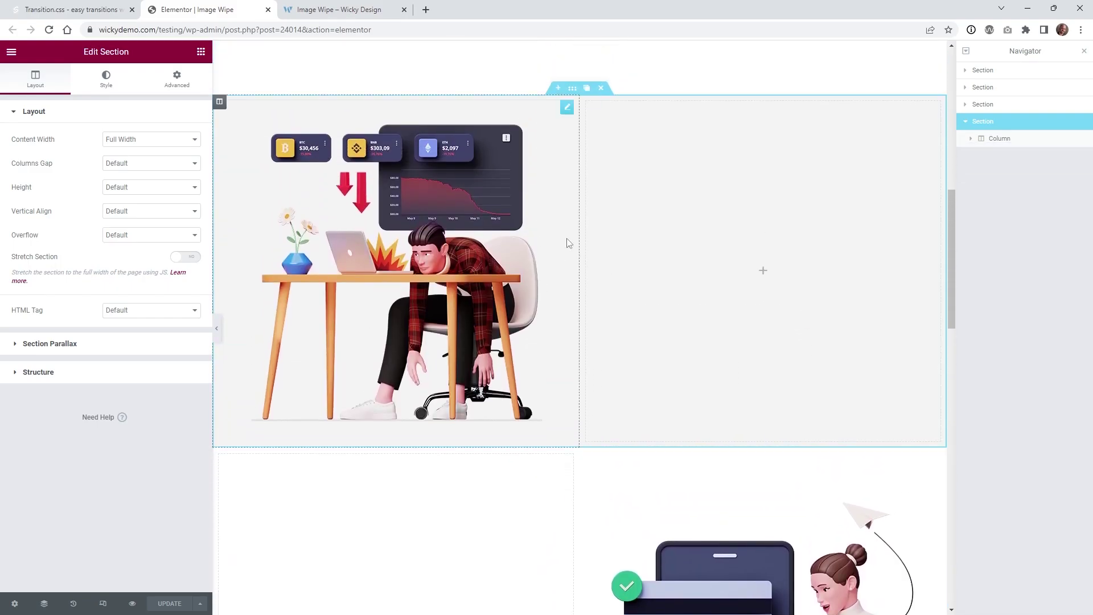
{"action": "scroll", "coordinate": [639, 310], "scroll_direction": "up", "scroll_amount": 5}
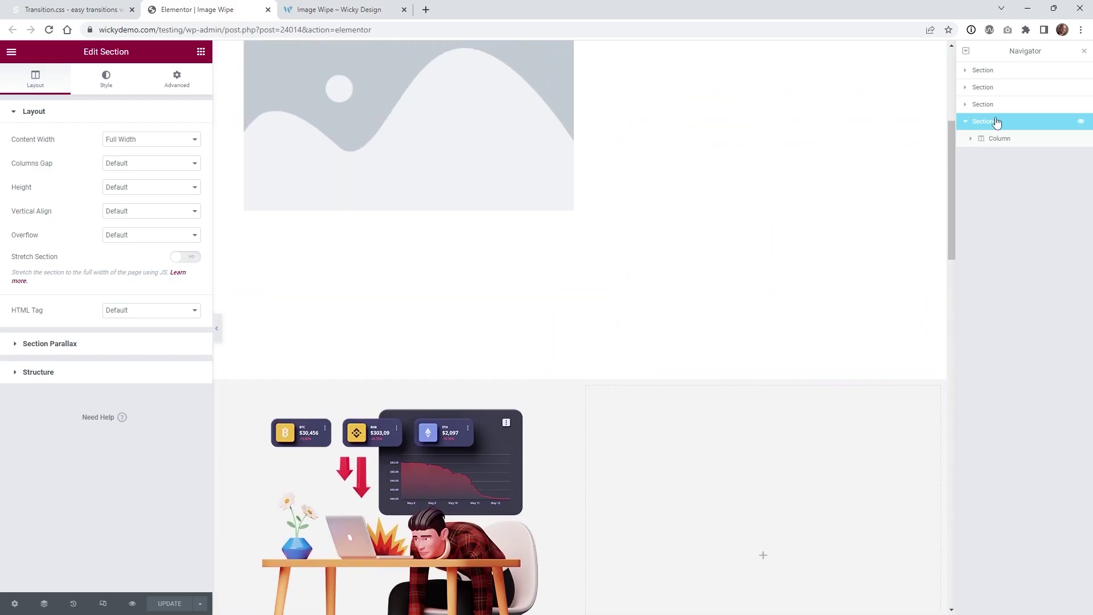
{"action": "left_click", "coordinate": [997, 89]}
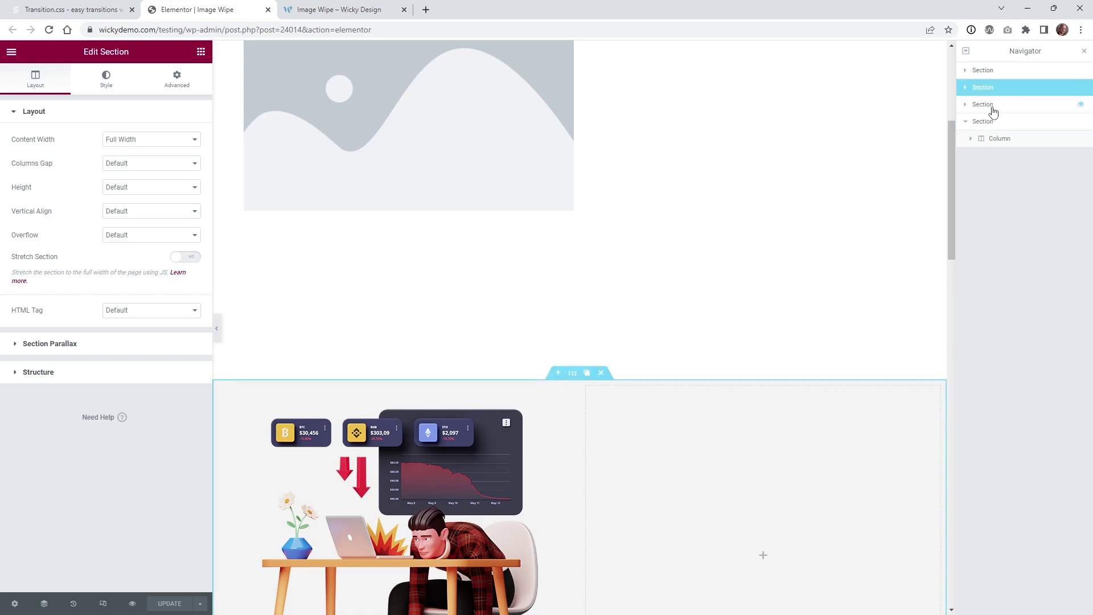
{"action": "left_click", "coordinate": [175, 83]}
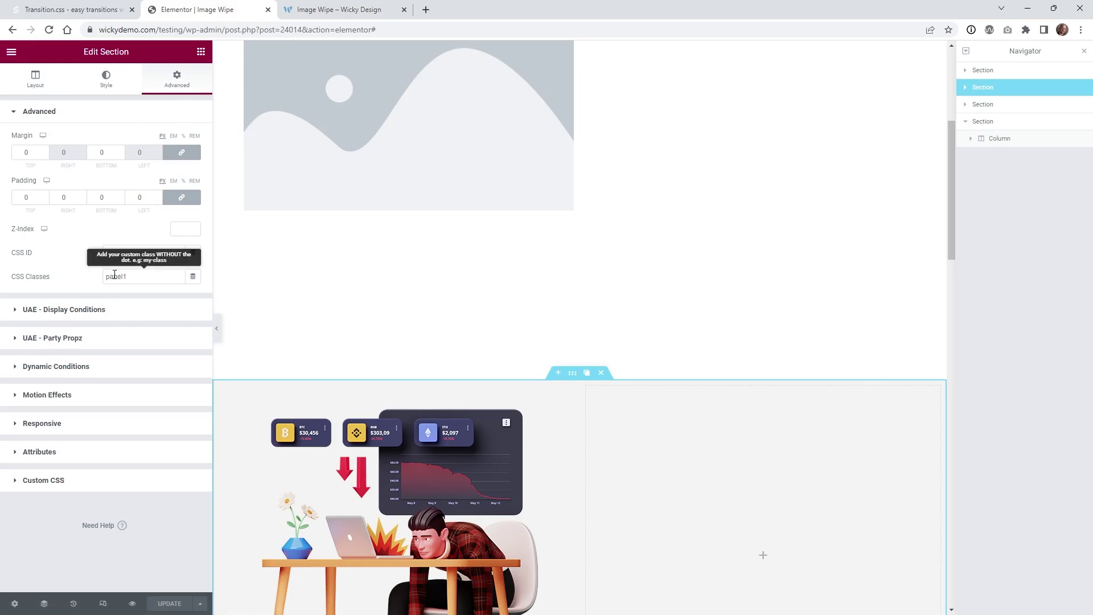
{"action": "left_click", "coordinate": [987, 107]}
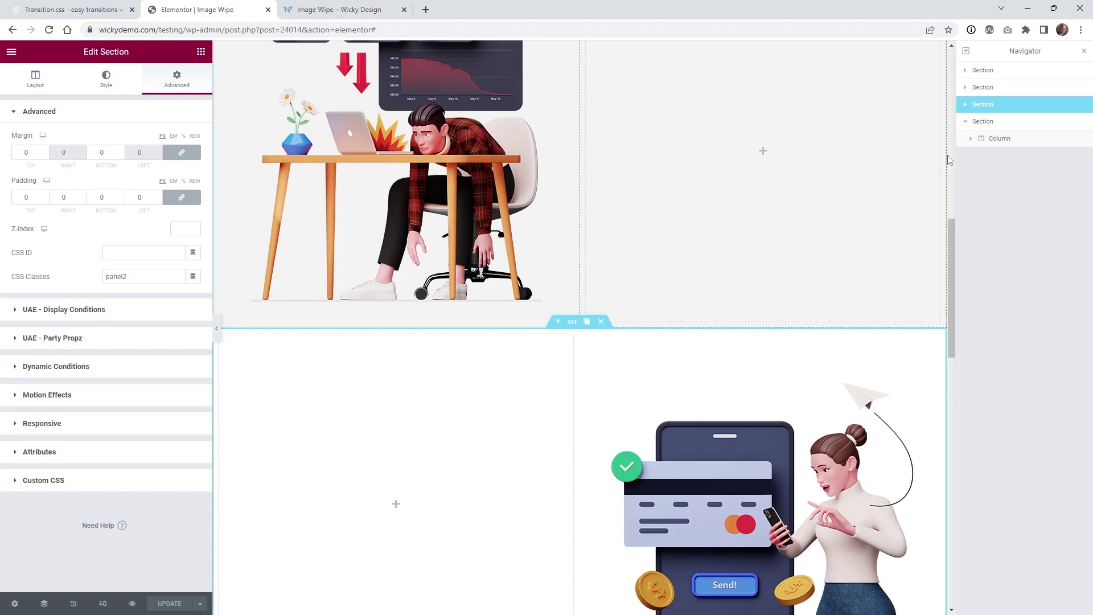
{"action": "left_click", "coordinate": [988, 121]}
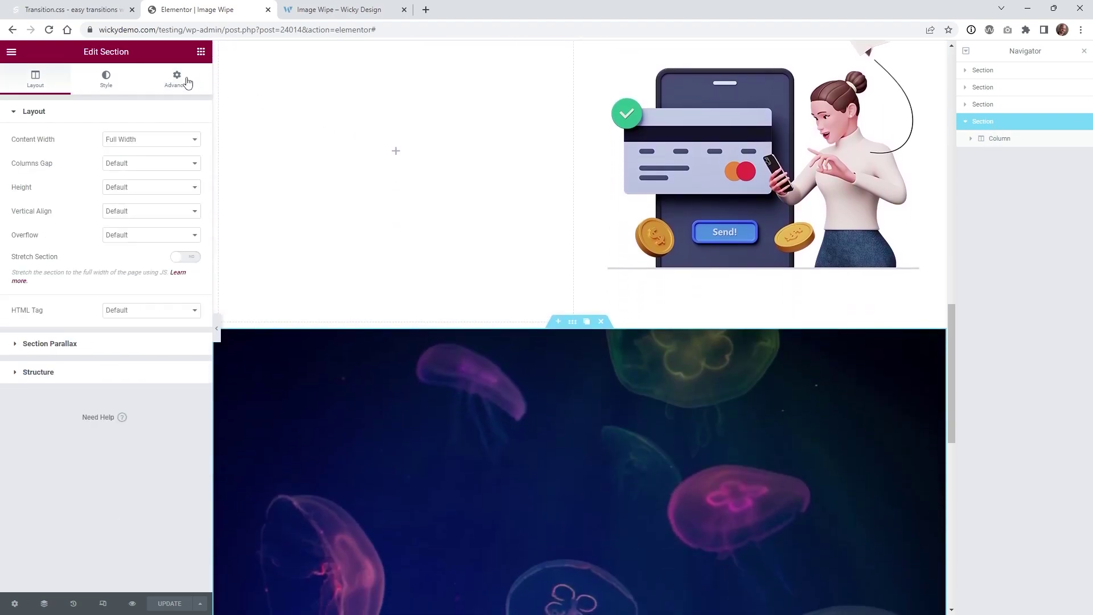
{"action": "left_click", "coordinate": [190, 84]}
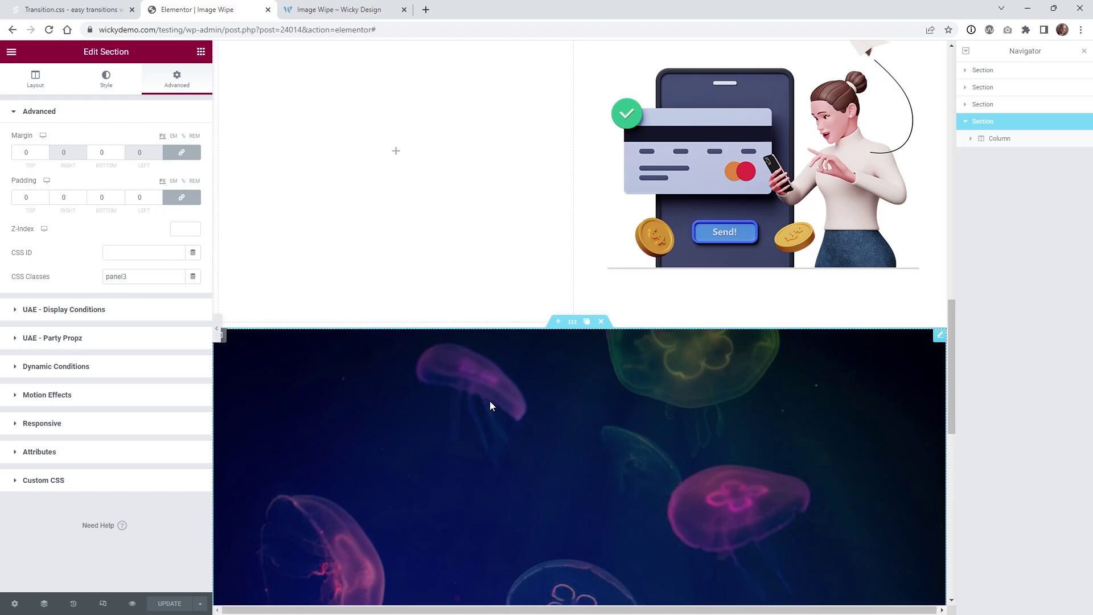
Step: Check the CSS class assigned to each of the desk, phone and jellyfish image widgets in their advanced settings
{"action": "scroll", "coordinate": [493, 405], "scroll_direction": "up", "scroll_amount": 9}
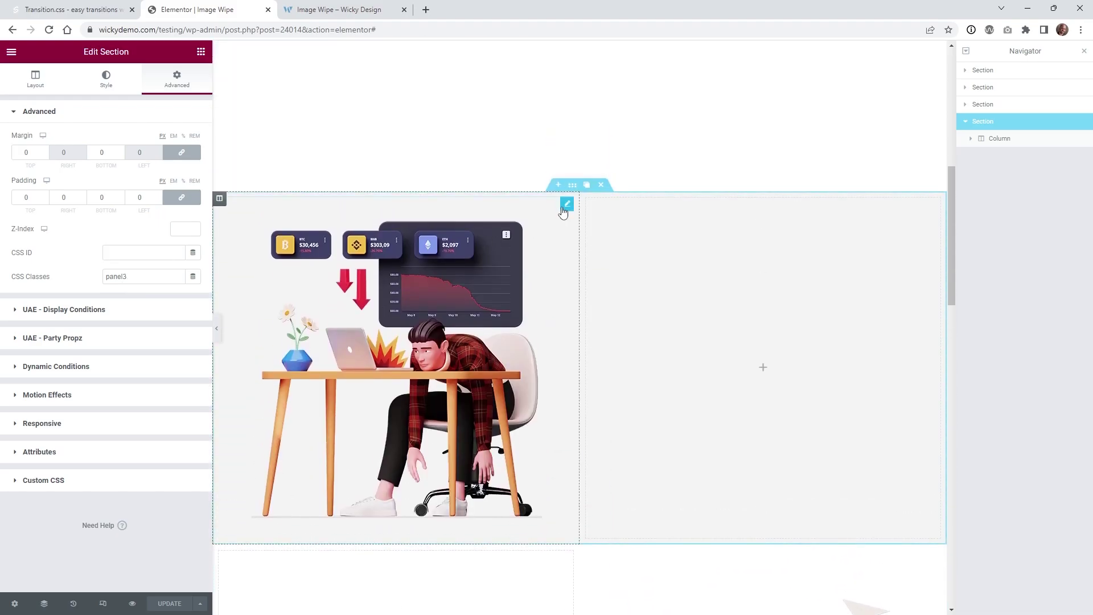
{"action": "left_click", "coordinate": [563, 212]}
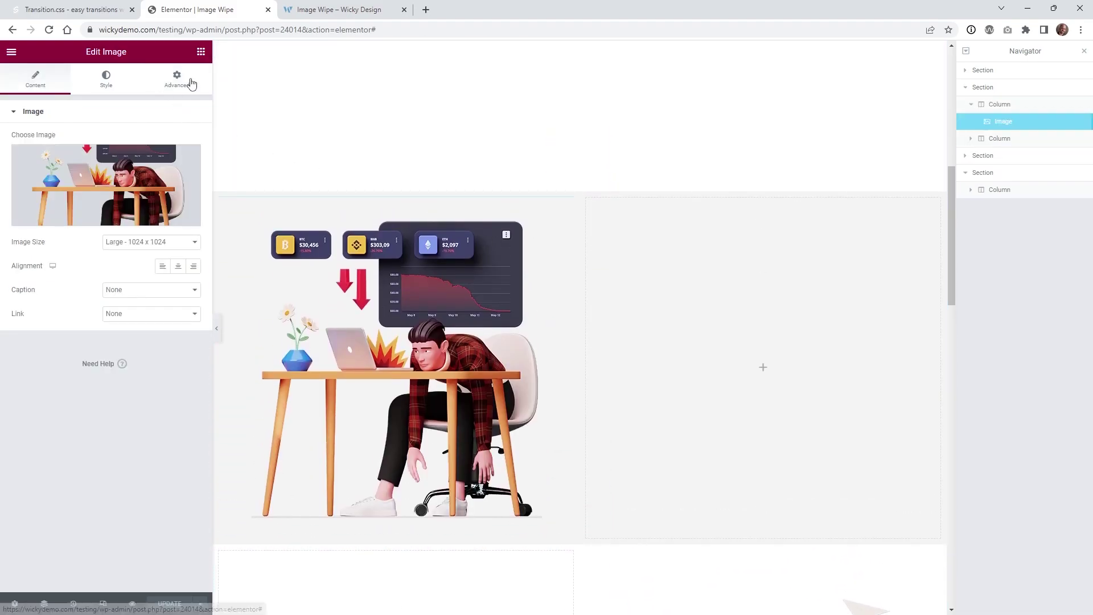
{"action": "left_click", "coordinate": [191, 84]}
{"action": "scroll", "coordinate": [733, 301], "scroll_direction": "down", "scroll_amount": 6}
{"action": "left_click", "coordinate": [934, 215]}
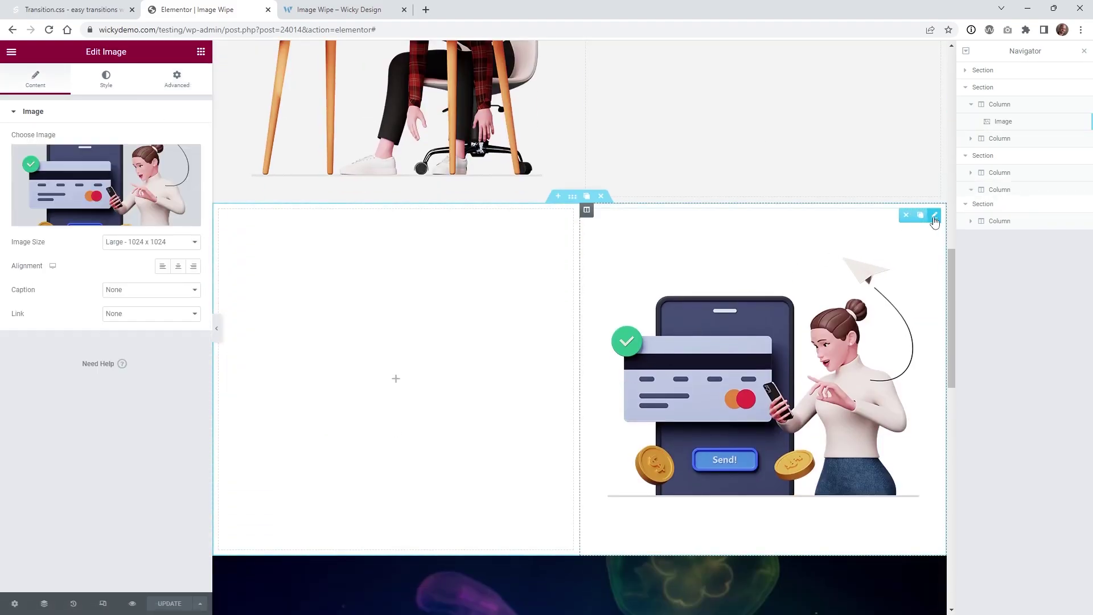
{"action": "left_click", "coordinate": [177, 79]}
{"action": "scroll", "coordinate": [442, 314], "scroll_direction": "down", "scroll_amount": 7}
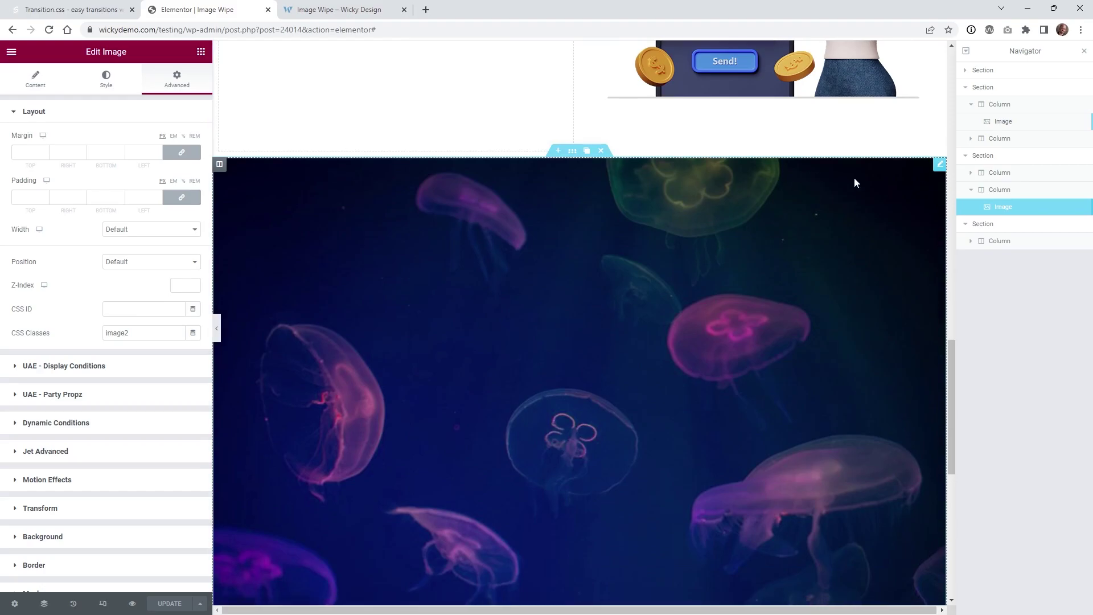
{"action": "left_click", "coordinate": [939, 165]}
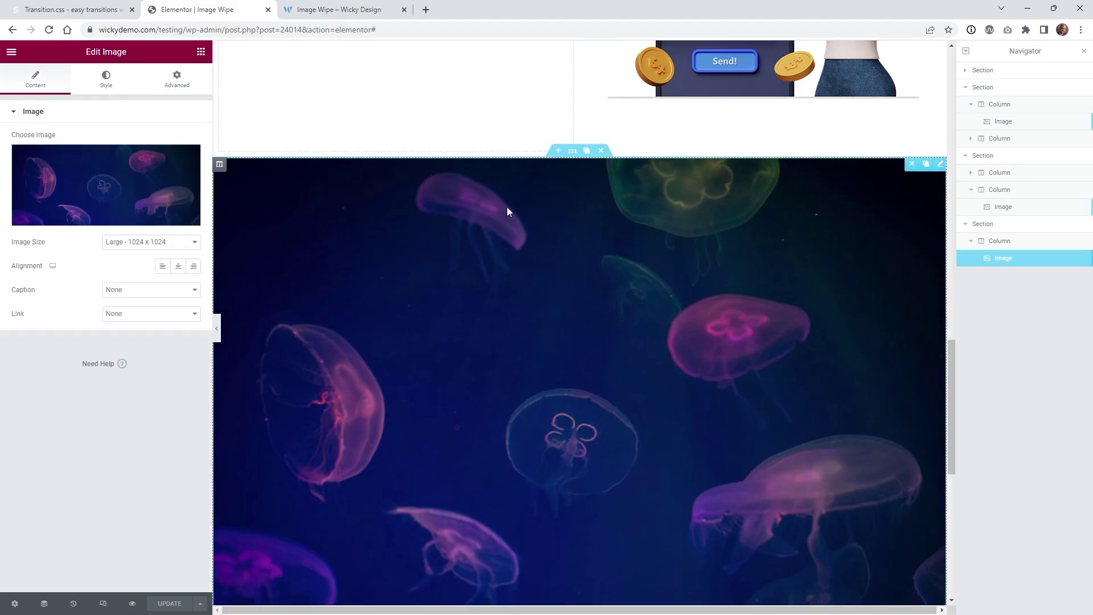
{"action": "left_click", "coordinate": [173, 81]}
{"action": "scroll", "coordinate": [415, 366], "scroll_direction": "down", "scroll_amount": 2}
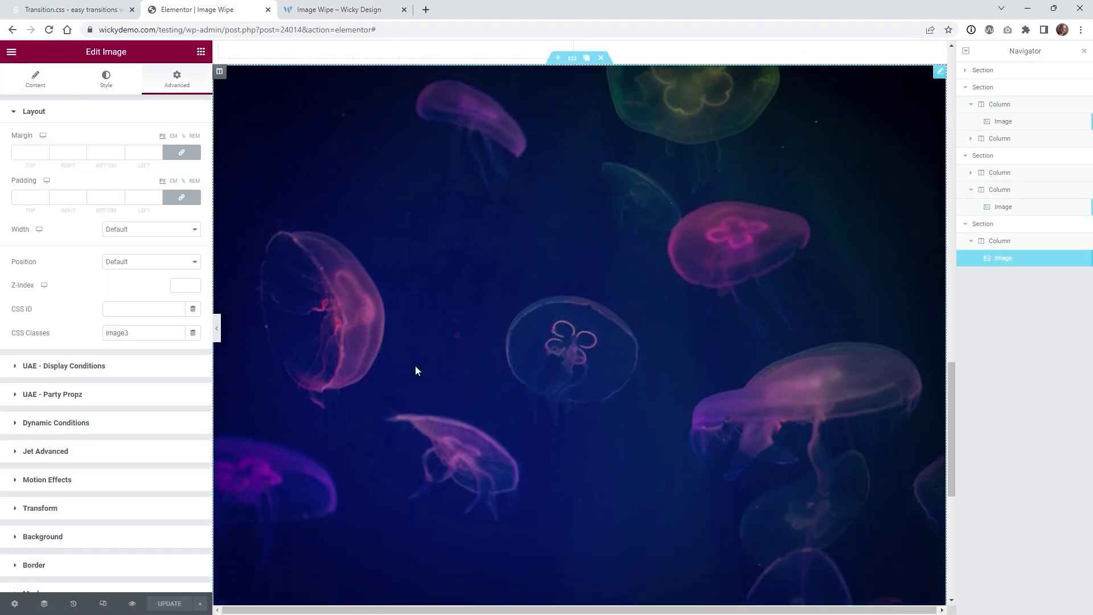
Step: Open the HTML widget in the page's first section for editing and enlarge its code box to fit the whole script
{"action": "scroll", "coordinate": [415, 366], "scroll_direction": "up", "scroll_amount": 3}
{"action": "scroll", "coordinate": [416, 367], "scroll_direction": "up", "scroll_amount": 7}
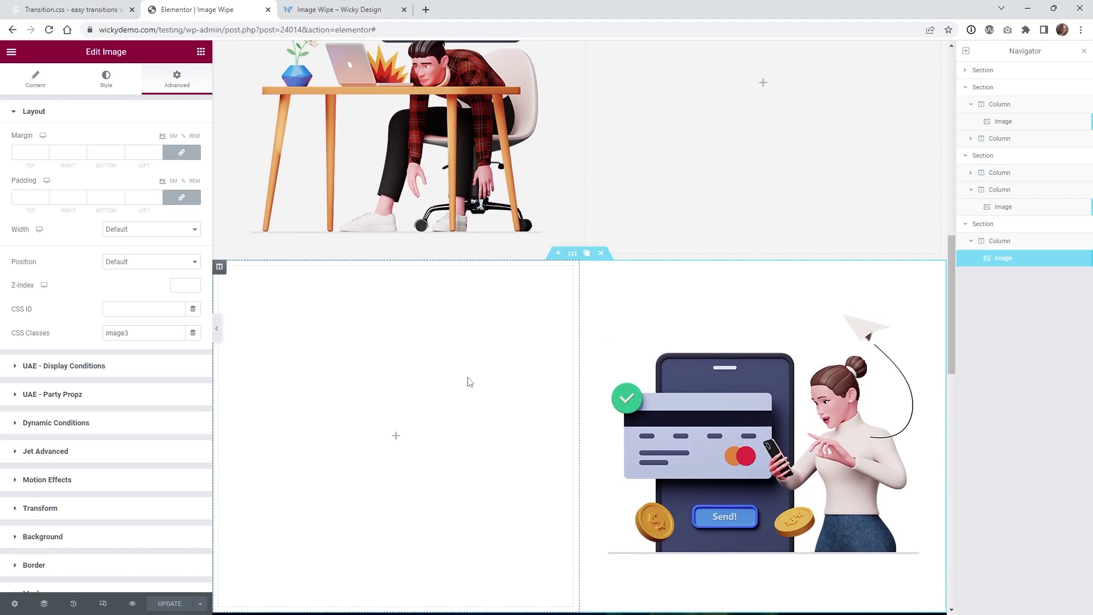
{"action": "scroll", "coordinate": [570, 347], "scroll_direction": "up", "scroll_amount": 10}
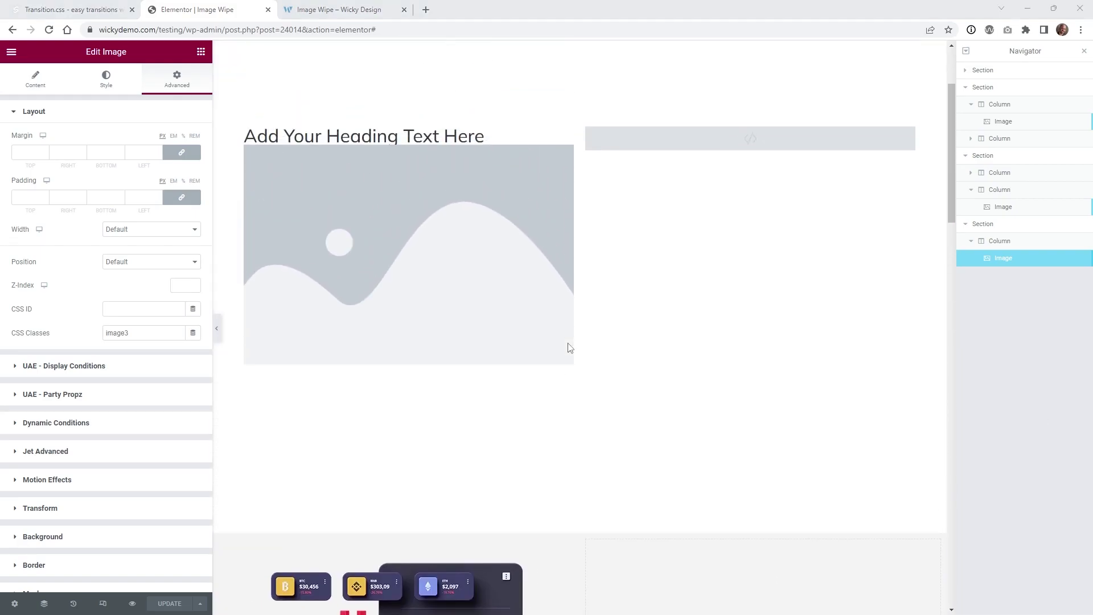
{"action": "scroll", "coordinate": [569, 347], "scroll_direction": "up", "scroll_amount": 2}
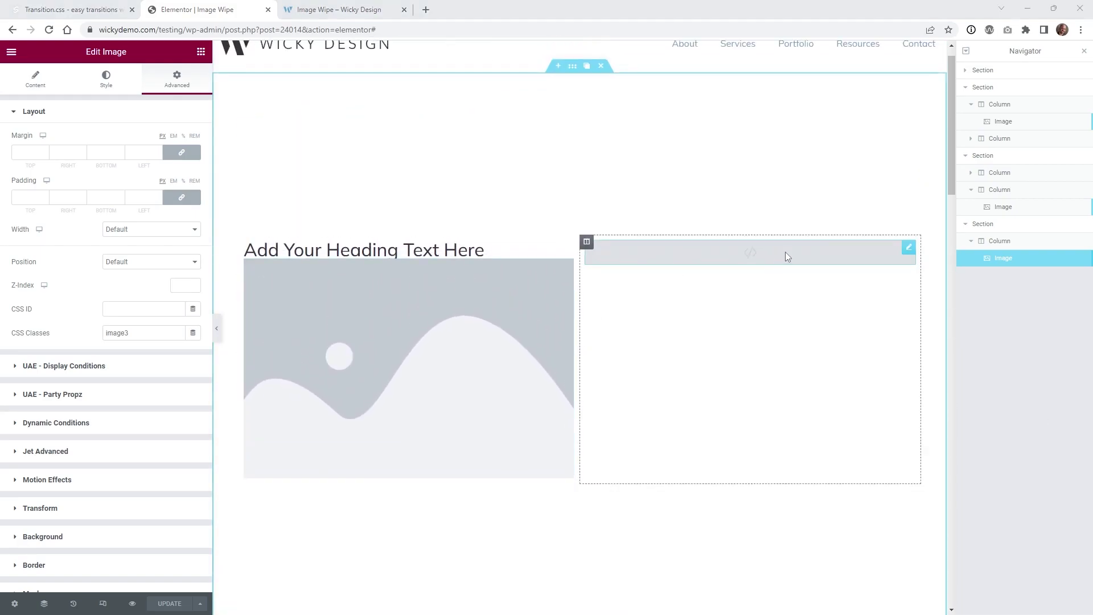
{"action": "left_click", "coordinate": [909, 248]}
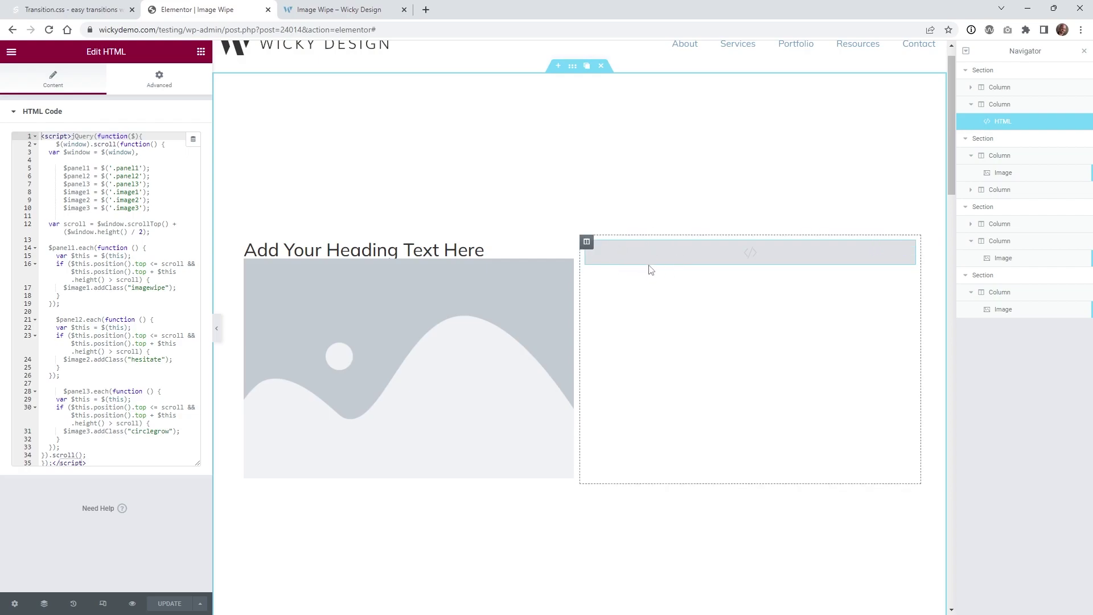
{"action": "left_click_drag", "start_coordinate": [197, 459], "coordinate": [197, 515]}
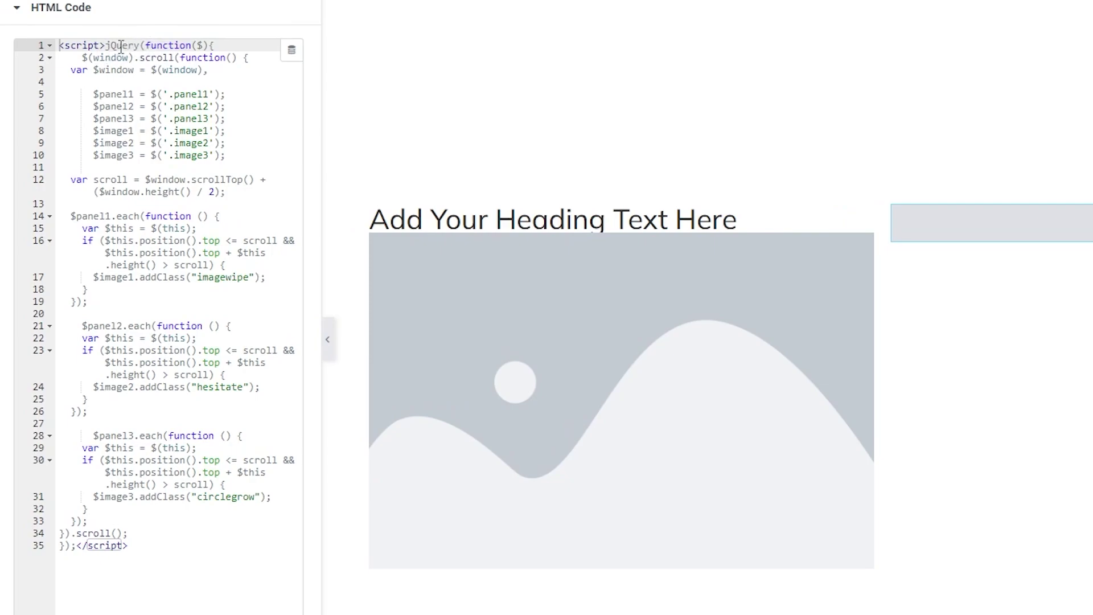
Step: Examine the script's opening lines, covering the jQuery wrapper, the window scroll function and the $window variable
{"action": "left_click", "coordinate": [126, 45]}
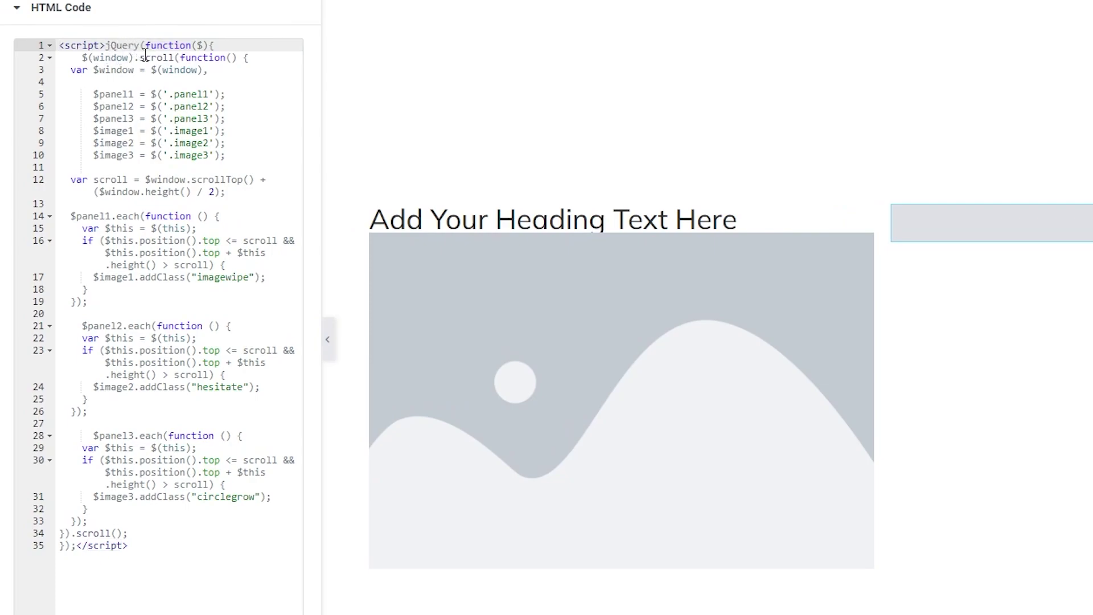
{"action": "left_click", "coordinate": [101, 58]}
{"action": "left_click_drag", "start_coordinate": [82, 57], "coordinate": [210, 69]}
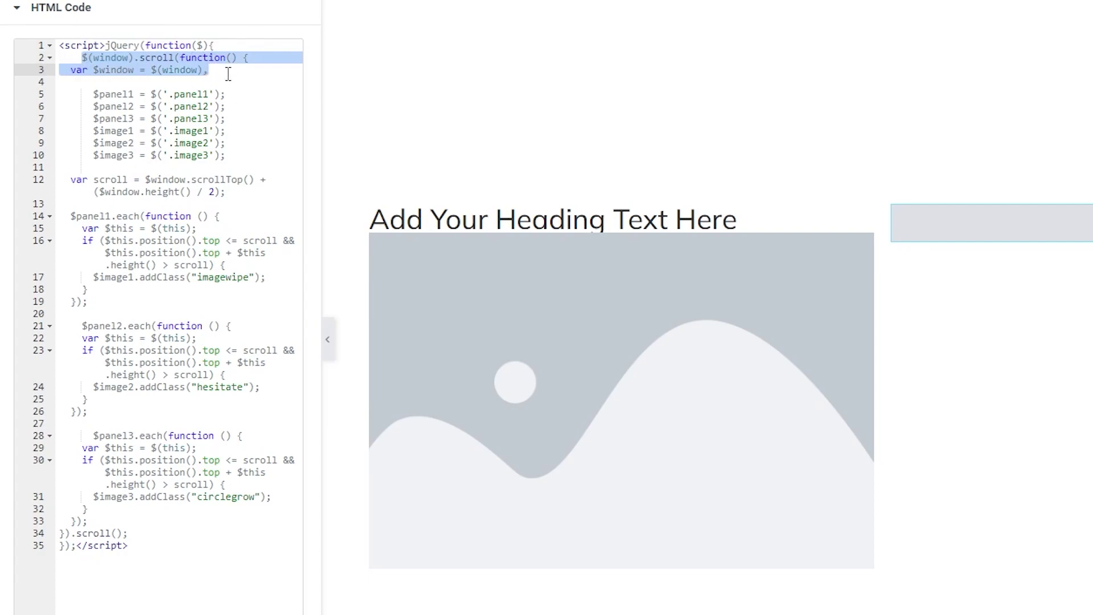
{"action": "left_click", "coordinate": [163, 57]}
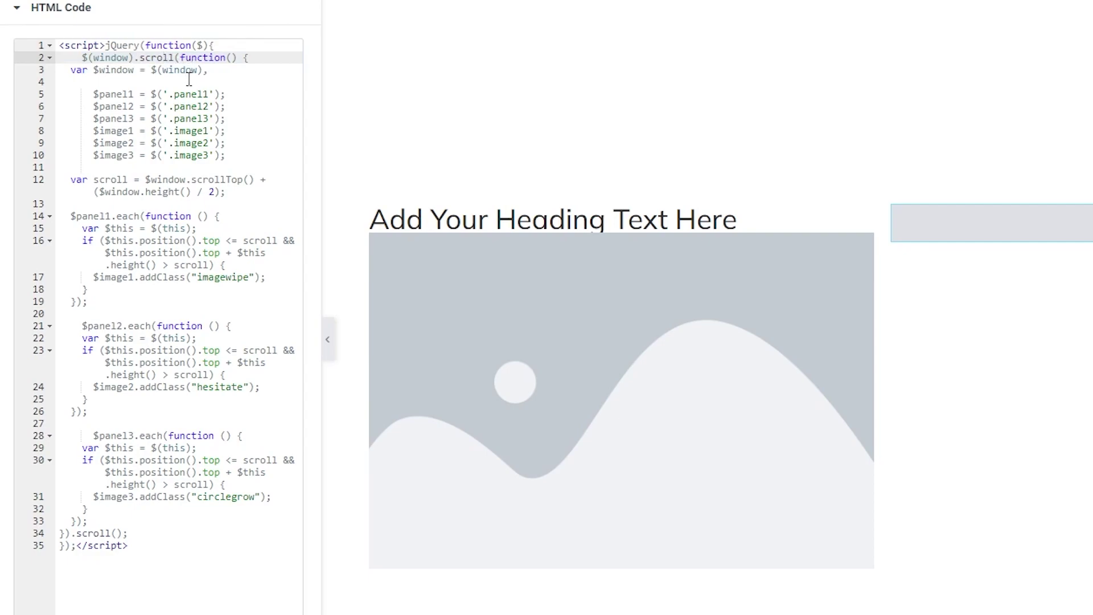
Step: Examine the variable declarations that link $panel1 to $panel3 and $image1 to $image3 with their CSS classes
{"action": "left_click_drag", "start_coordinate": [93, 94], "coordinate": [197, 94]}
{"action": "left_click", "coordinate": [197, 94]}
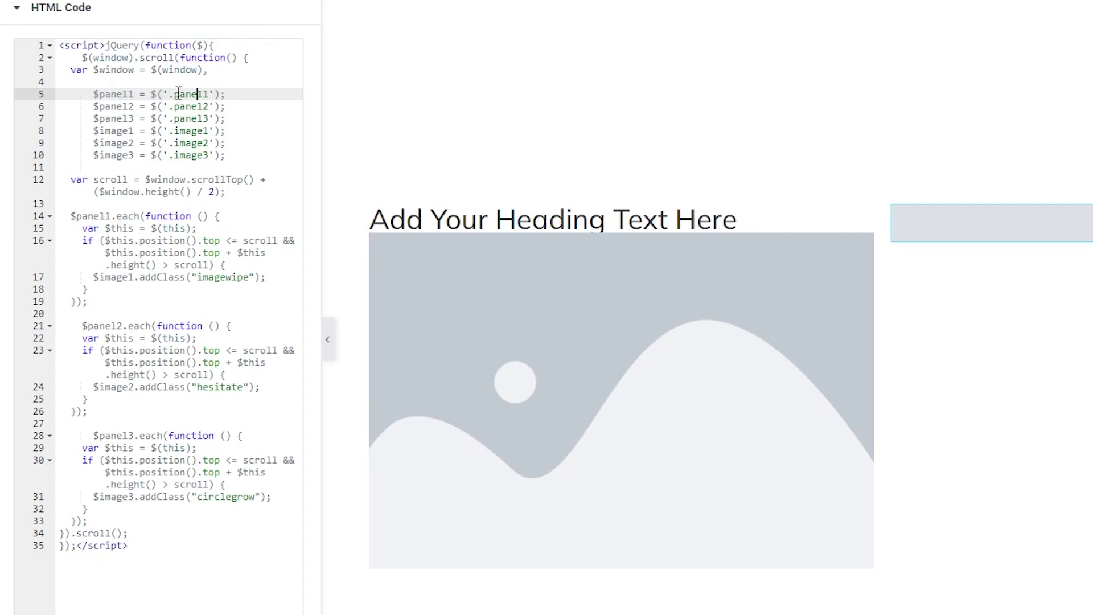
{"action": "left_click_drag", "start_coordinate": [88, 94], "coordinate": [227, 95]}
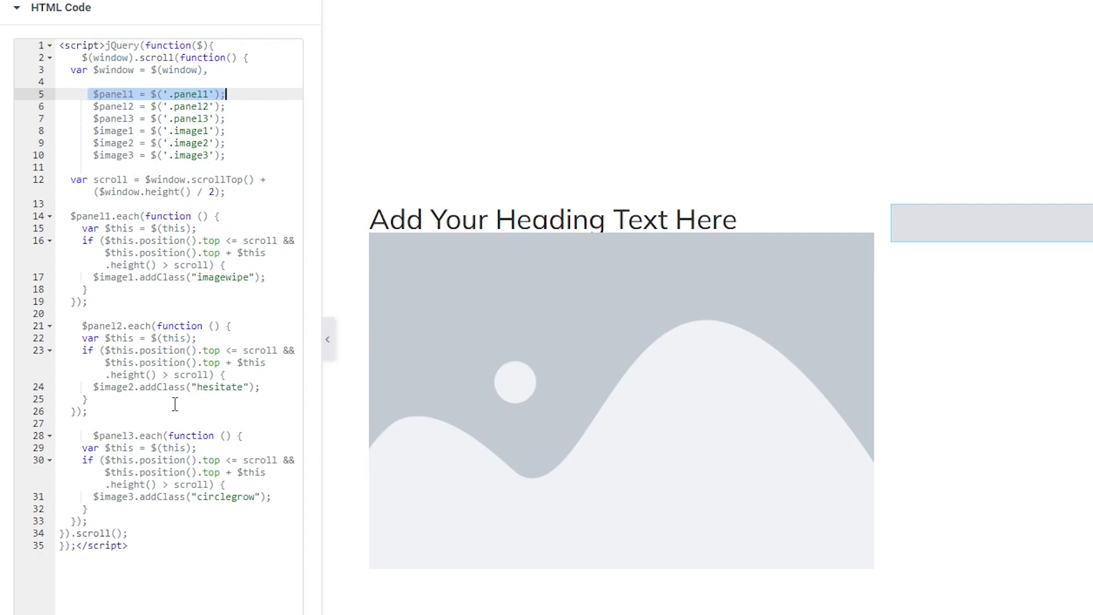
{"action": "left_click", "coordinate": [120, 97]}
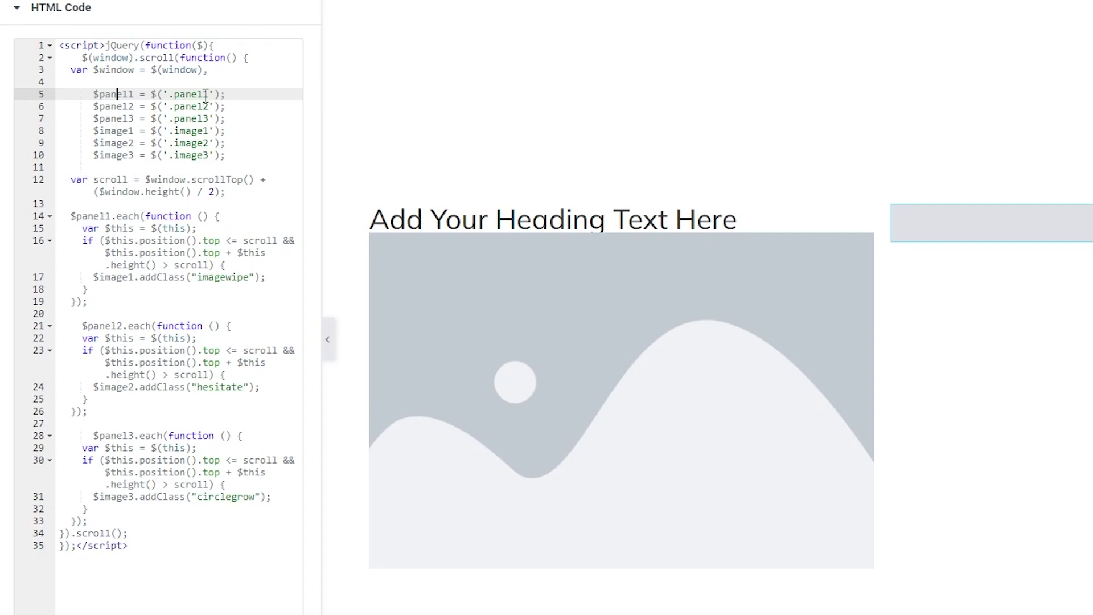
{"action": "left_click", "coordinate": [123, 107]}
{"action": "double_click", "coordinate": [177, 111]}
{"action": "left_click", "coordinate": [200, 119]}
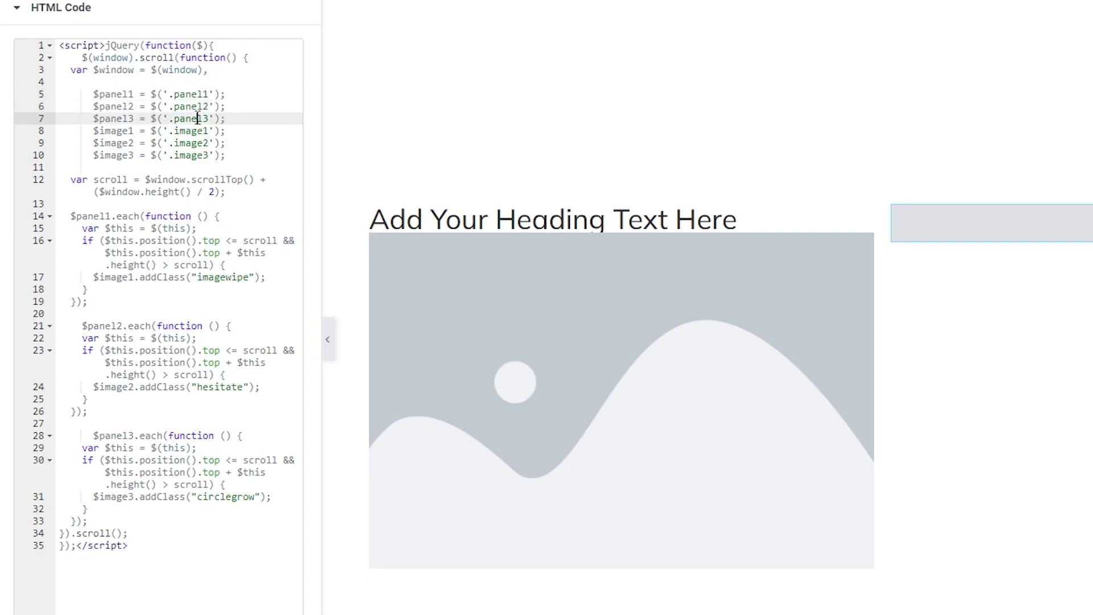
{"action": "left_click", "coordinate": [129, 130]}
{"action": "left_click", "coordinate": [123, 155]}
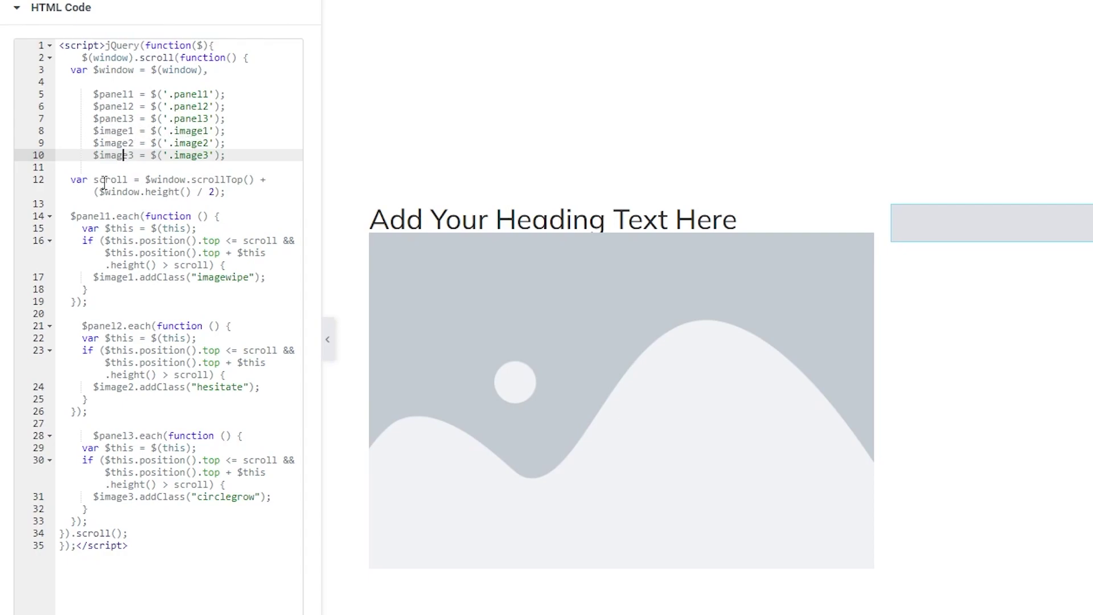
{"action": "scroll", "coordinate": [139, 153], "scroll_direction": "down", "scroll_amount": 1}
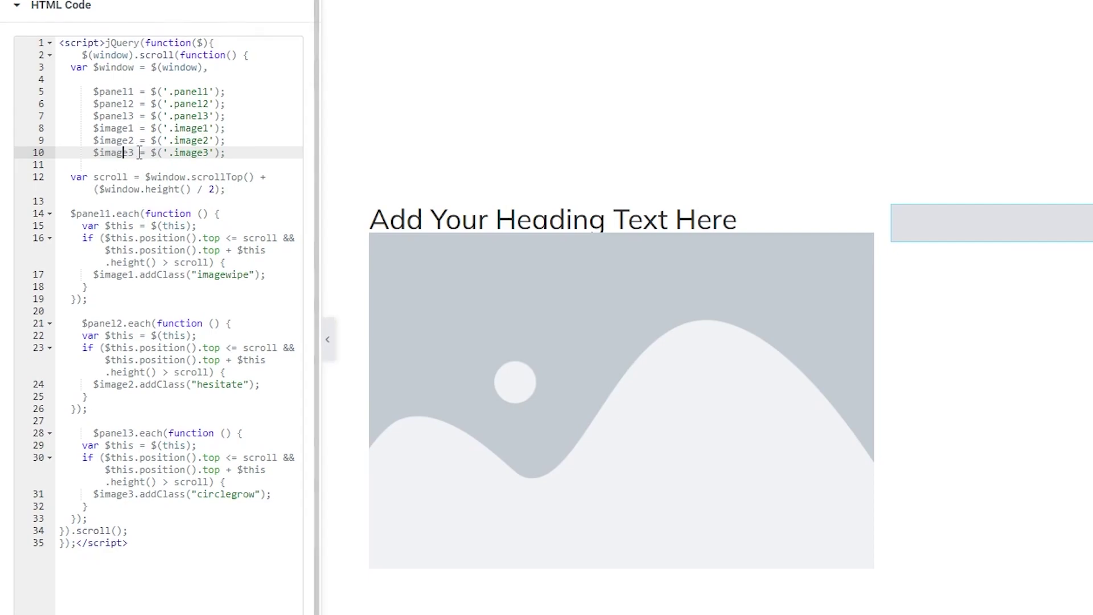
{"action": "left_click", "coordinate": [125, 104]}
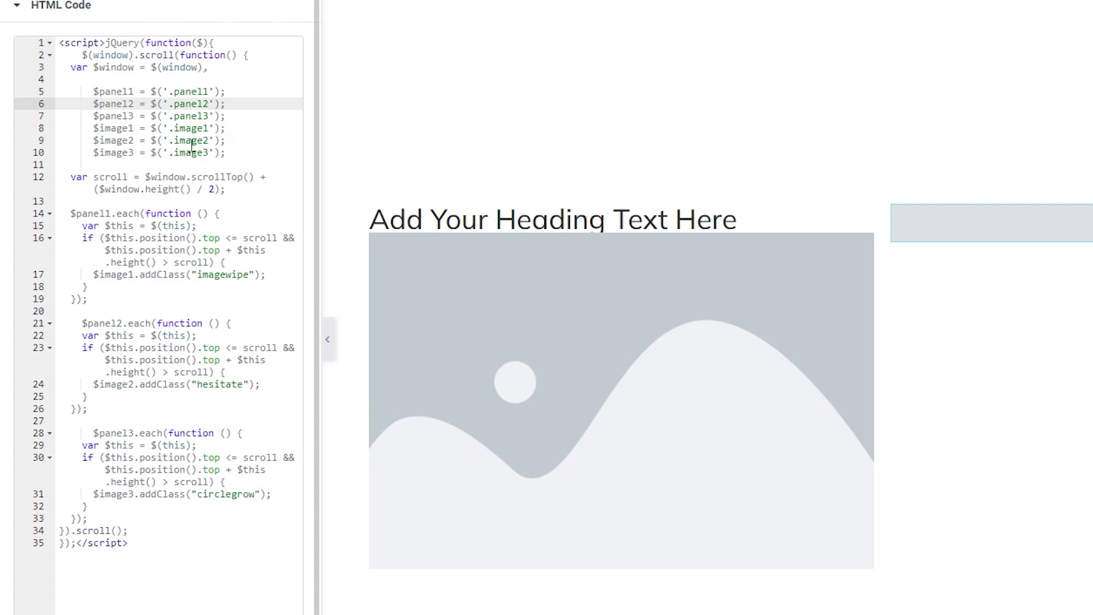
Step: Examine the scroll variable and its window-height divisor, and bring the desk image section into view to illustrate the trigger point
{"action": "left_click", "coordinate": [84, 179]}
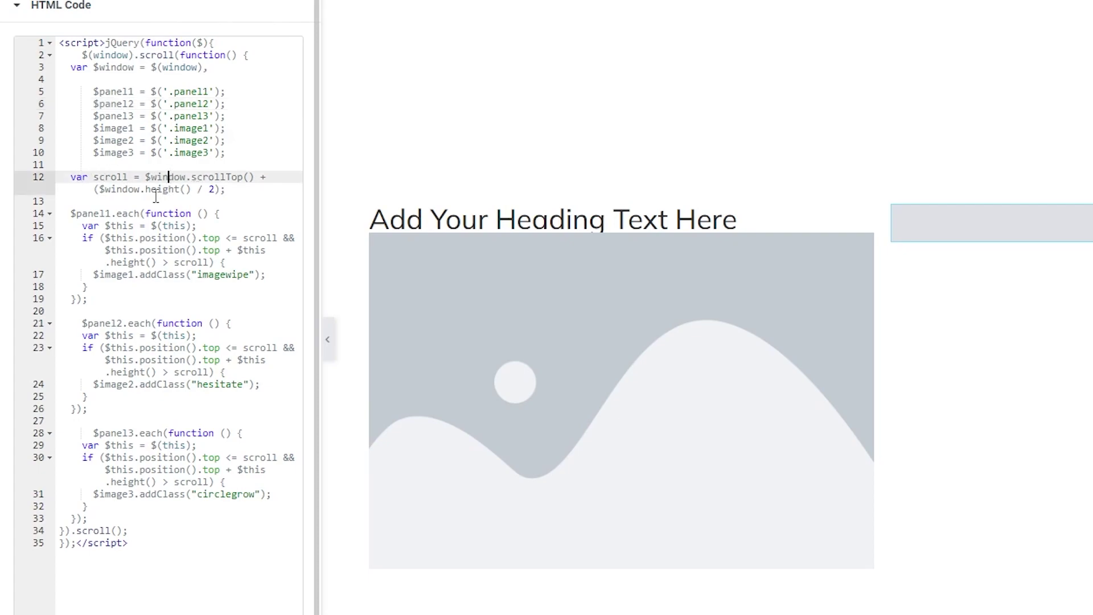
{"action": "left_click", "coordinate": [215, 202]}
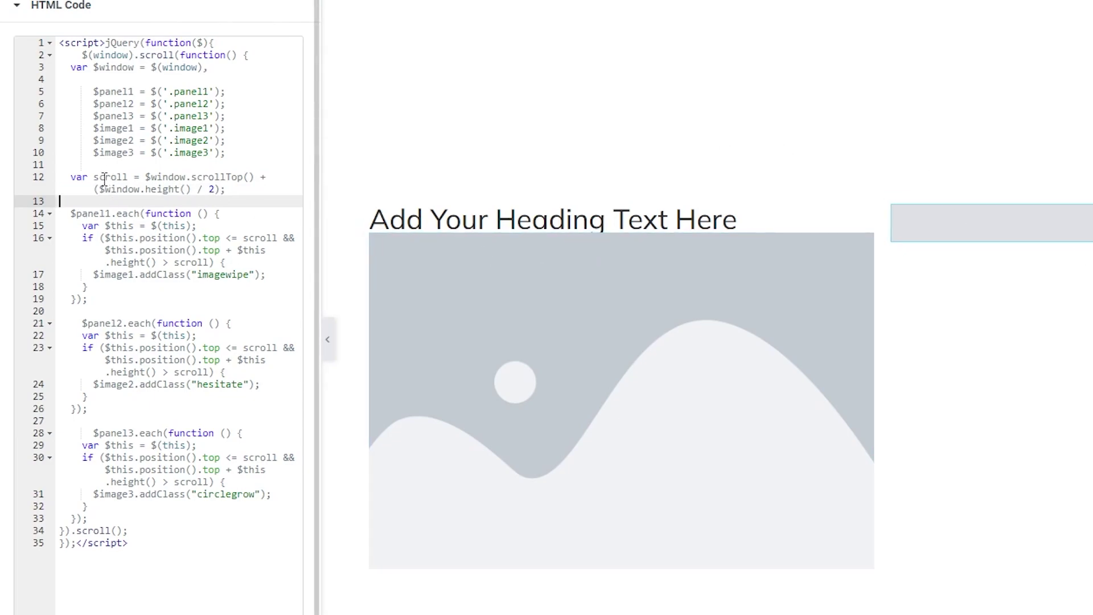
{"action": "double_click", "coordinate": [212, 189]}
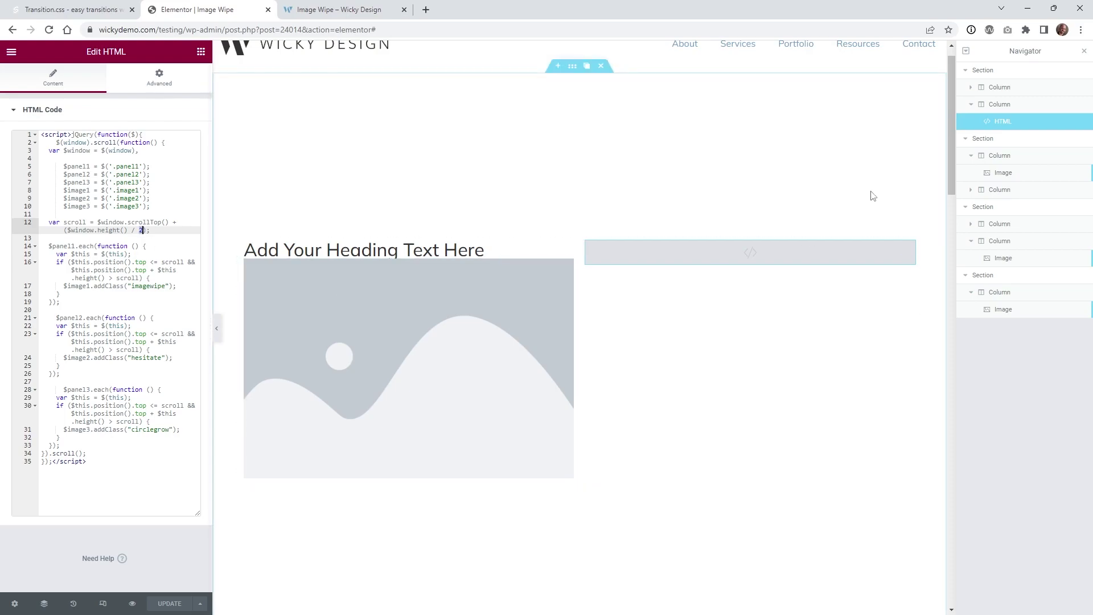
{"action": "left_click_drag", "start_coordinate": [949, 157], "coordinate": [948, 220]}
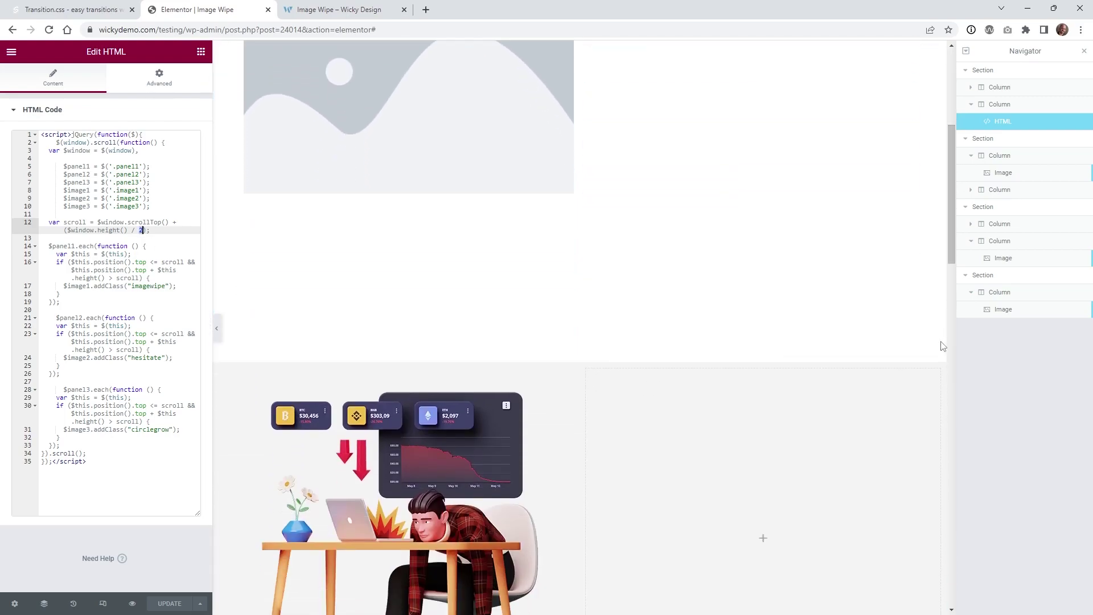
{"action": "scroll", "coordinate": [937, 356], "scroll_direction": "down", "scroll_amount": 4}
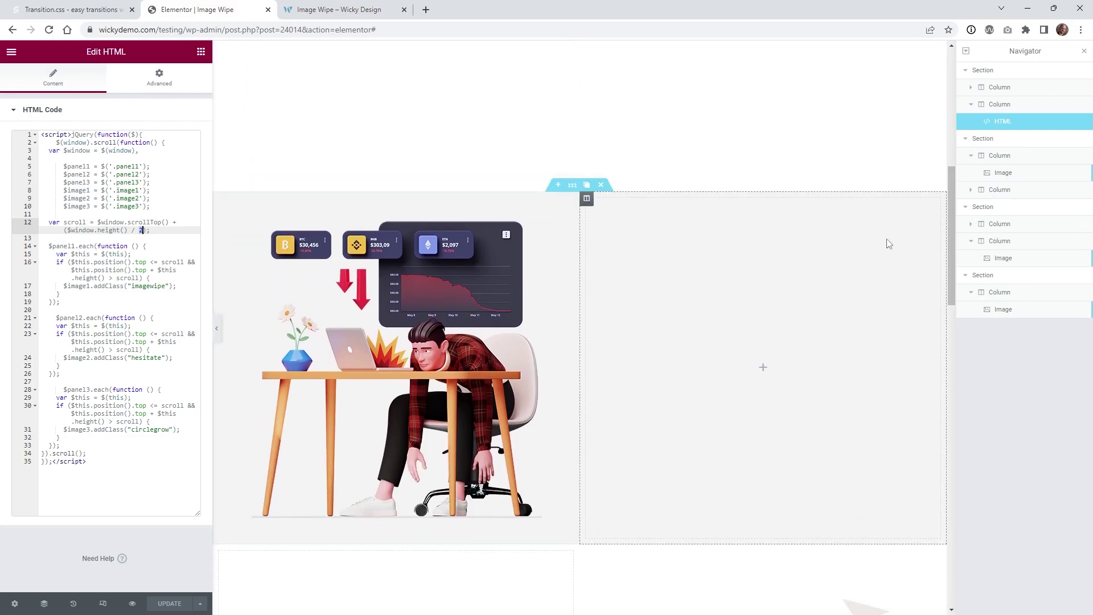
Step: Look over the three each-function blocks for $panel1, $panel2 and $panel3 in the script
{"action": "left_click", "coordinate": [97, 245]}
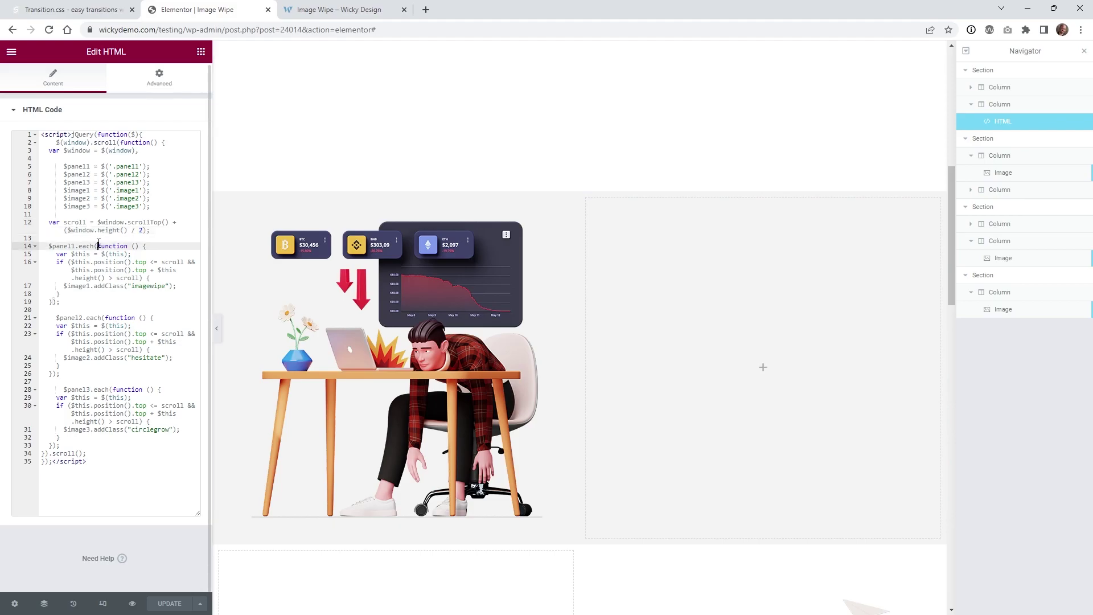
{"action": "left_click_drag", "start_coordinate": [66, 246], "coordinate": [142, 430]}
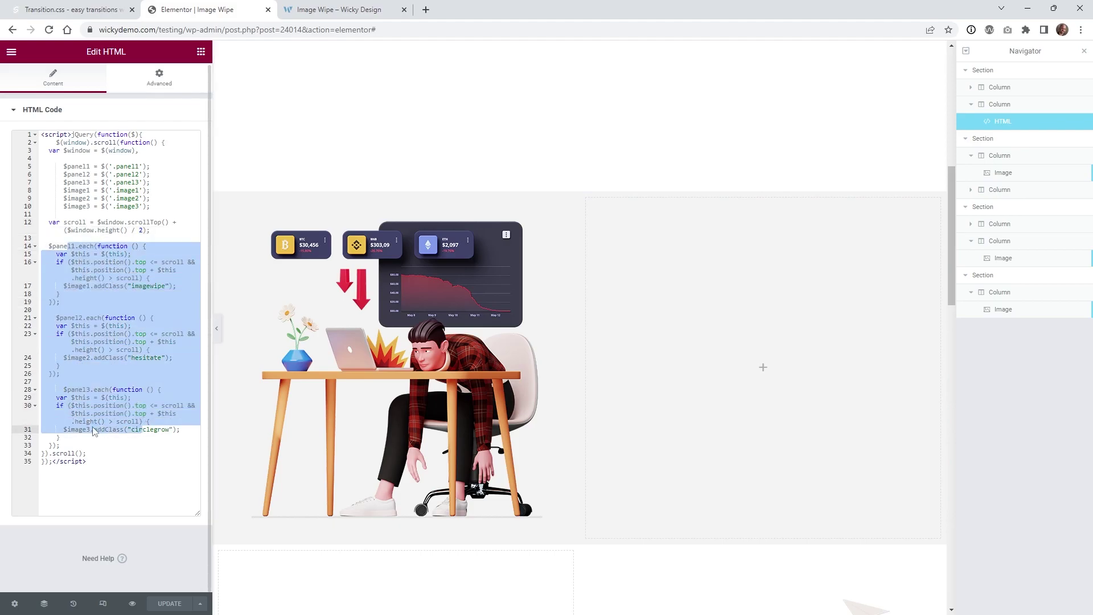
{"action": "left_click", "coordinate": [80, 246]}
{"action": "left_click", "coordinate": [64, 254]}
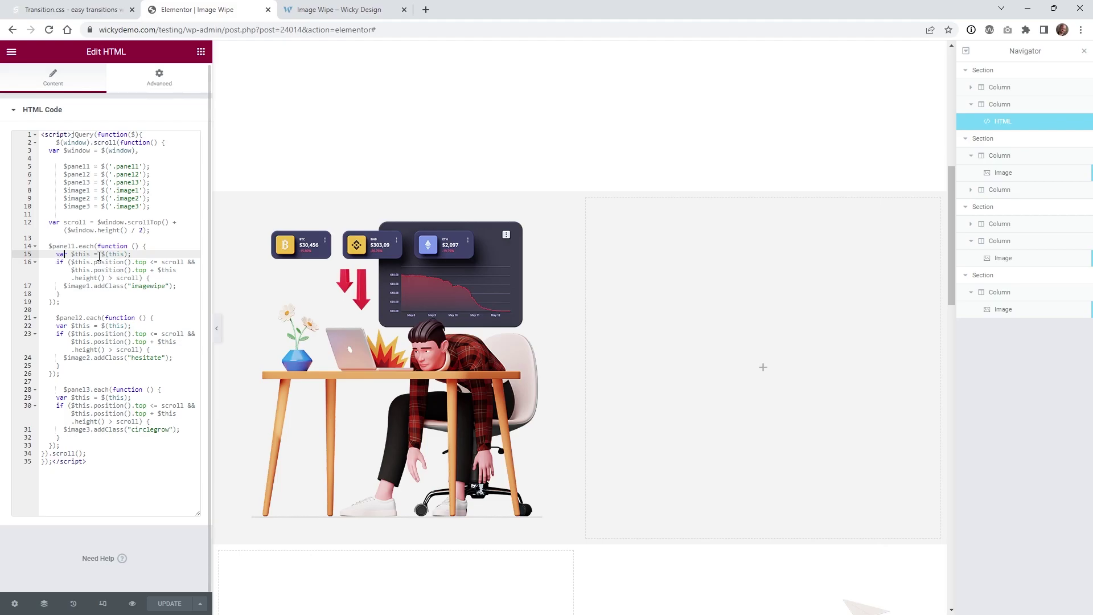
{"action": "left_click", "coordinate": [65, 246]}
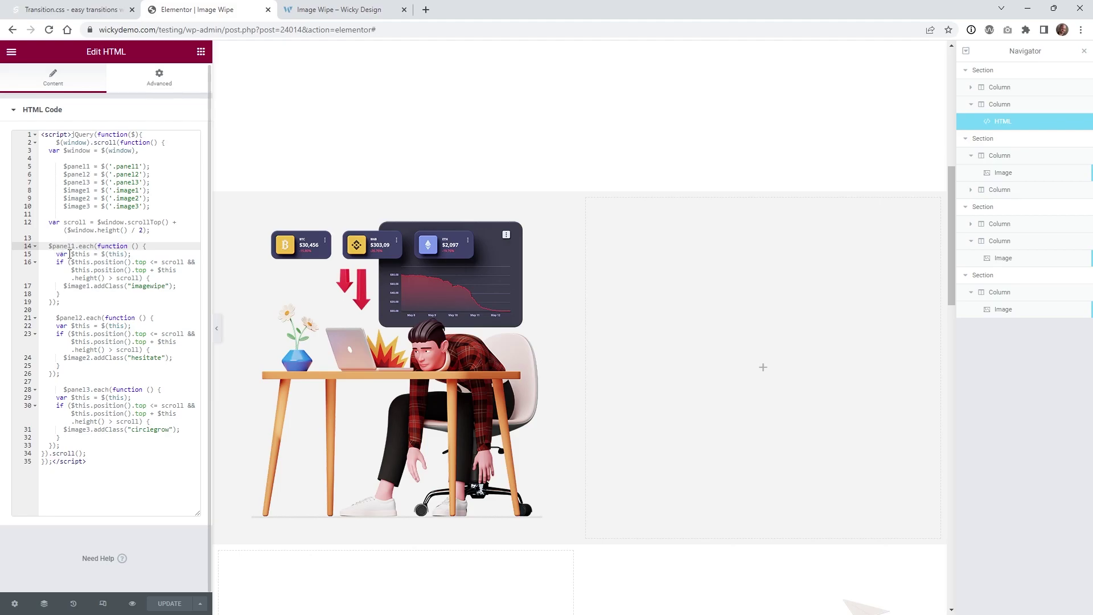
{"action": "left_click", "coordinate": [74, 317]}
{"action": "left_click", "coordinate": [78, 389]}
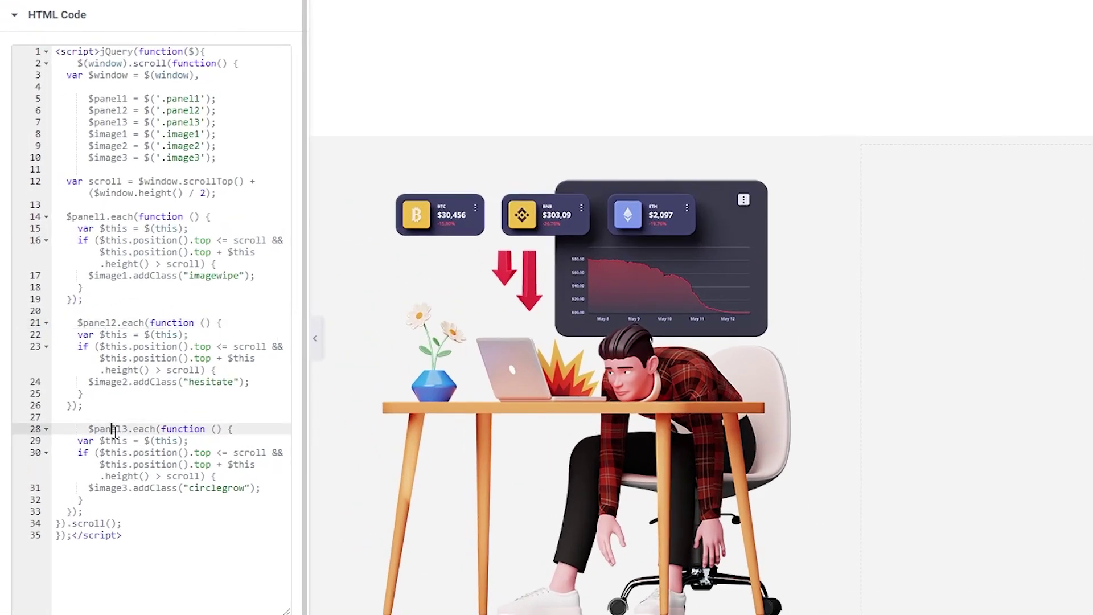
Step: Examine the whole $panel1 block, including its $this variable and the $image1 target of addClass
{"action": "left_click", "coordinate": [95, 217]}
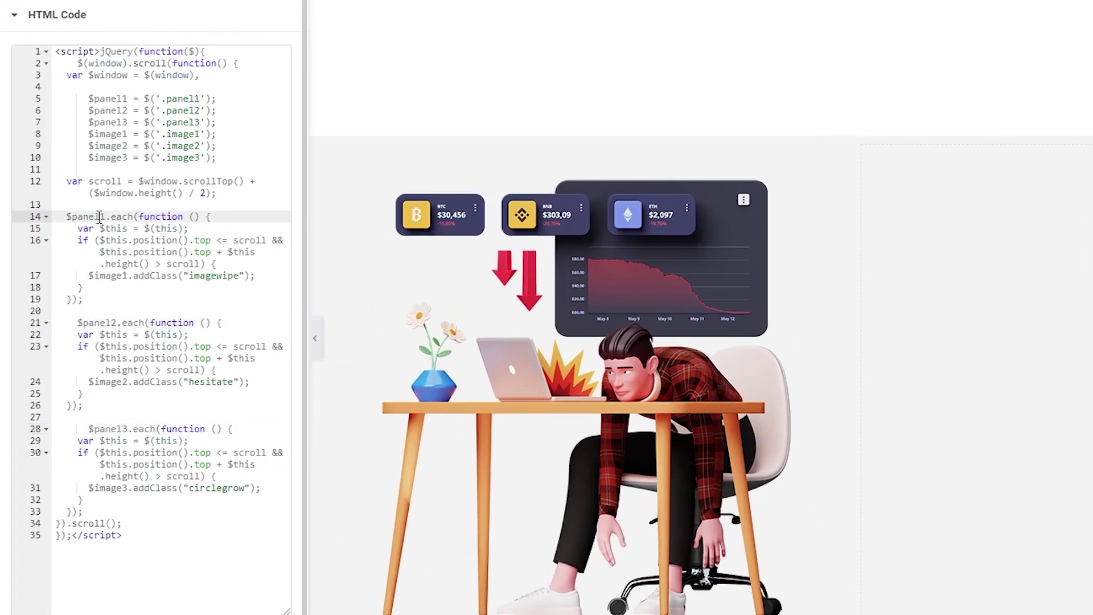
{"action": "left_click_drag", "start_coordinate": [84, 297], "coordinate": [68, 216]}
{"action": "left_click", "coordinate": [79, 228]}
{"action": "left_click_drag", "start_coordinate": [128, 276], "coordinate": [89, 275]}
Step: Select the added class names imagewipe, hesitate and circlegrow one after another, and return to the $image1 line
{"action": "left_click_drag", "start_coordinate": [190, 276], "coordinate": [240, 277]}
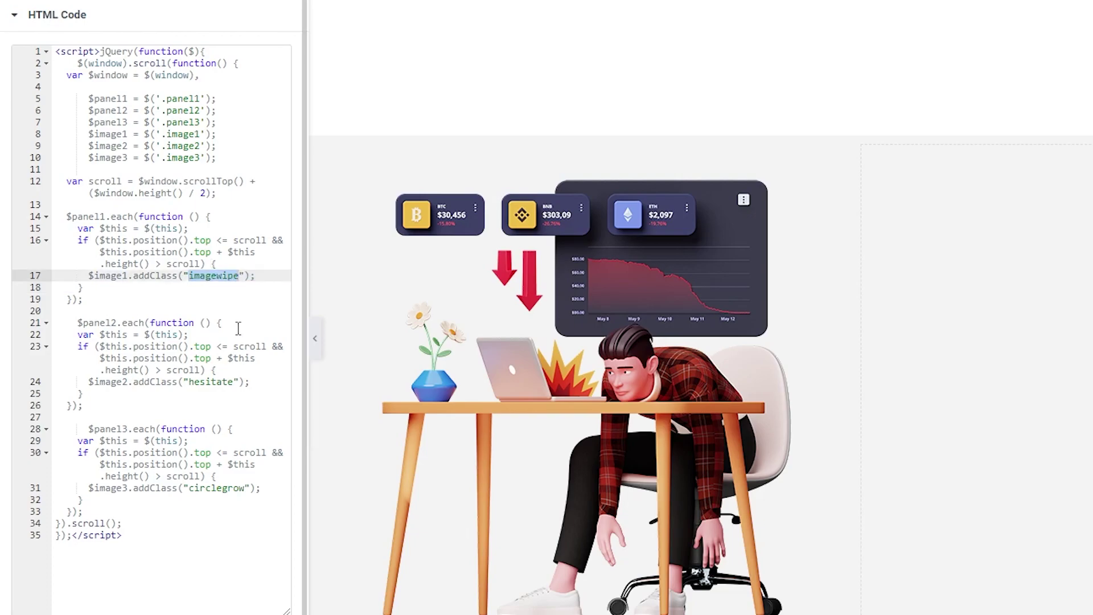
{"action": "left_click_drag", "start_coordinate": [190, 382], "coordinate": [234, 381]}
{"action": "left_click_drag", "start_coordinate": [190, 490], "coordinate": [246, 493]}
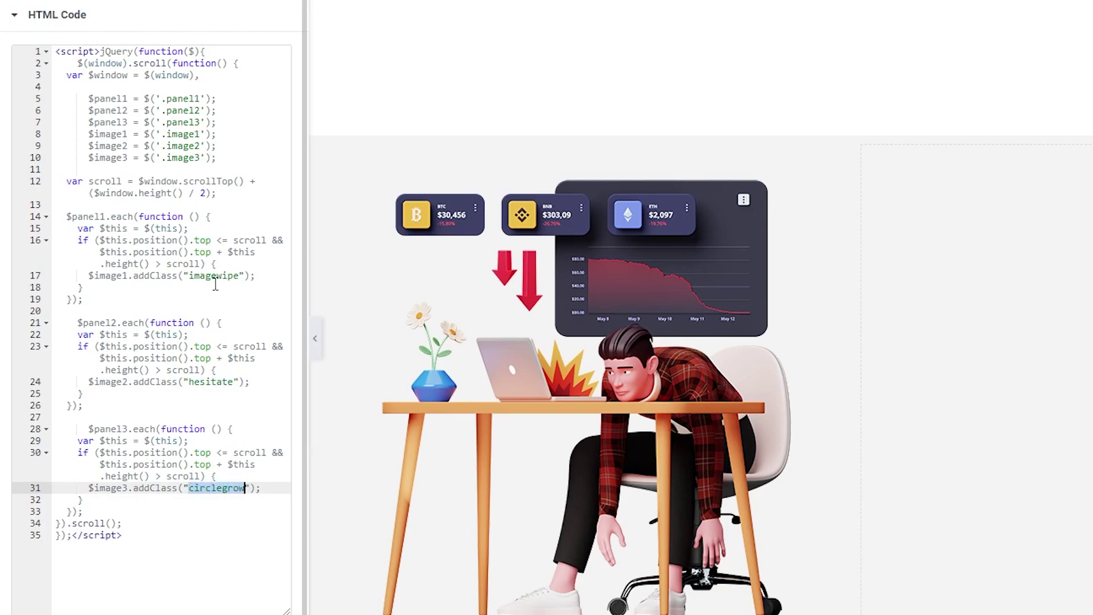
{"action": "left_click", "coordinate": [208, 276]}
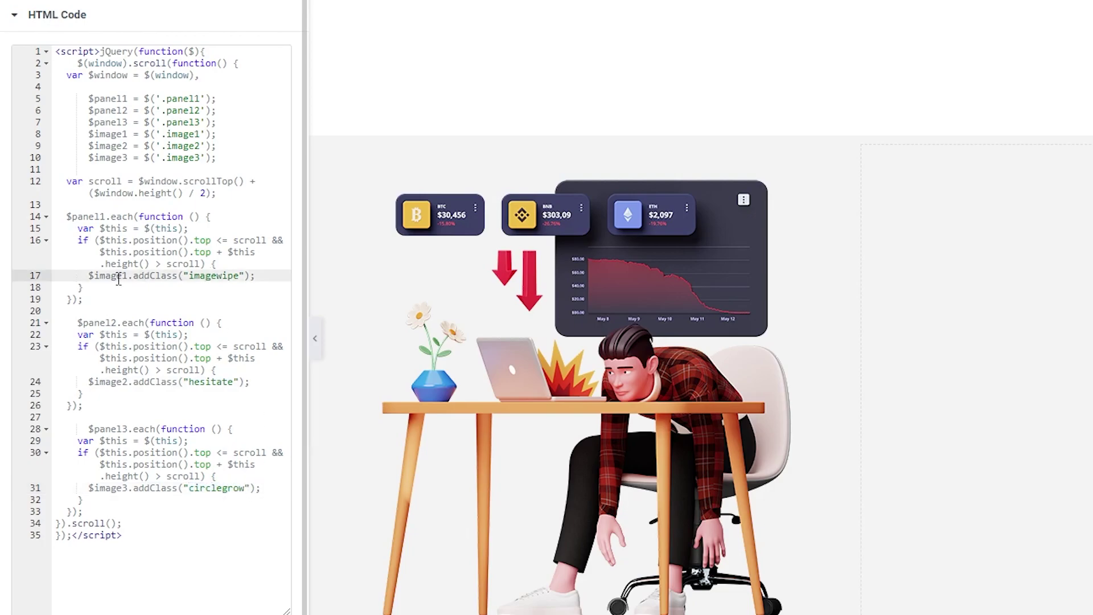
Step: Review the $panel1 function, its $image1 line and the panel and image variable definitions, and select the whole $panel3 block
{"action": "left_click", "coordinate": [89, 217]}
{"action": "left_click", "coordinate": [106, 277]}
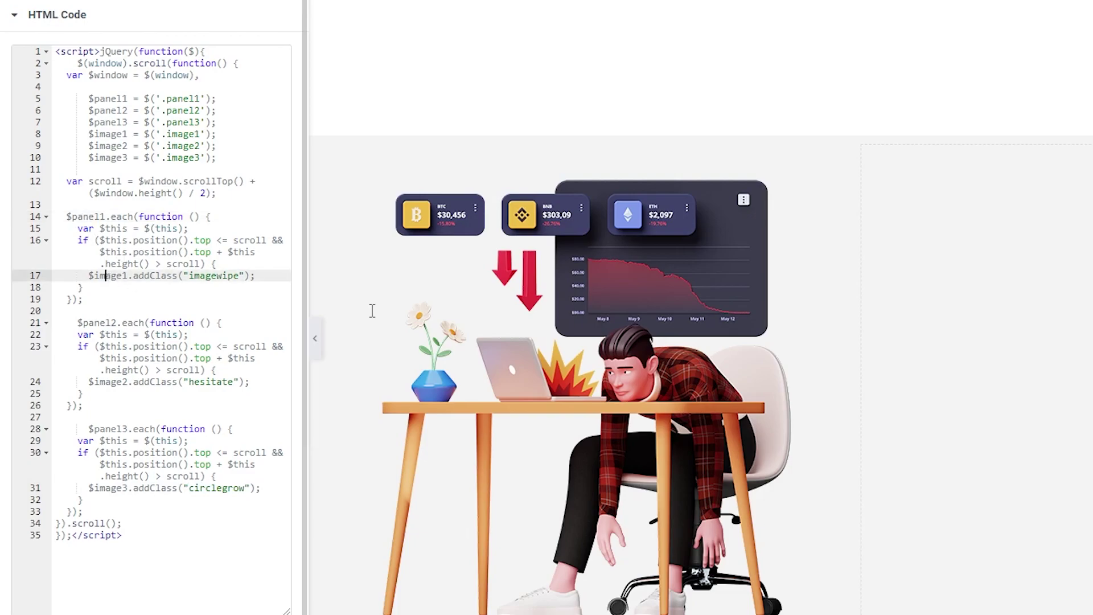
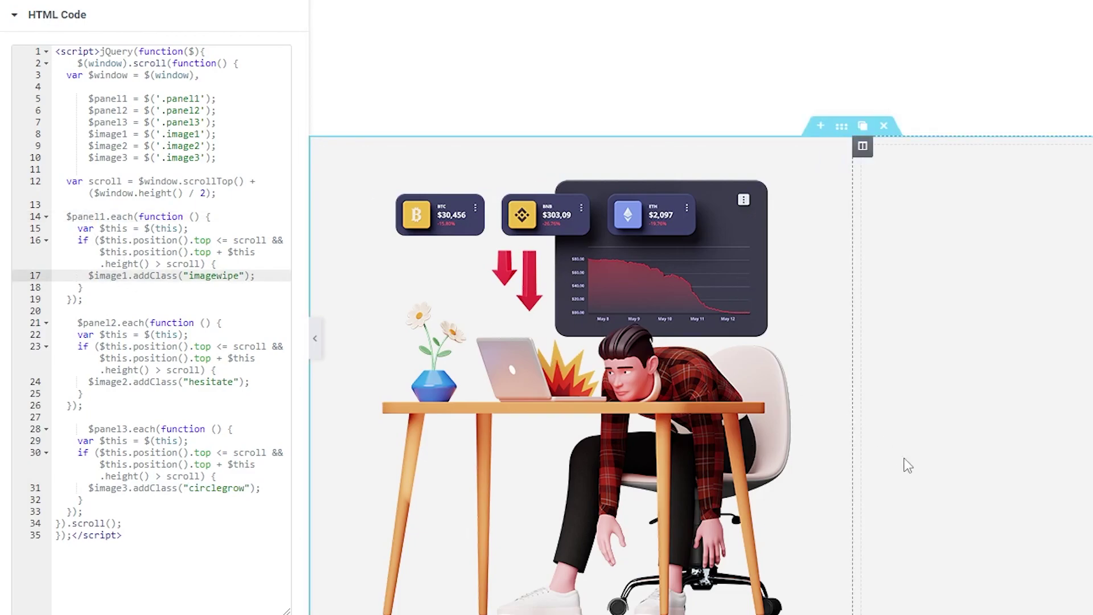
{"action": "double_click", "coordinate": [172, 146]}
{"action": "left_click", "coordinate": [189, 158]}
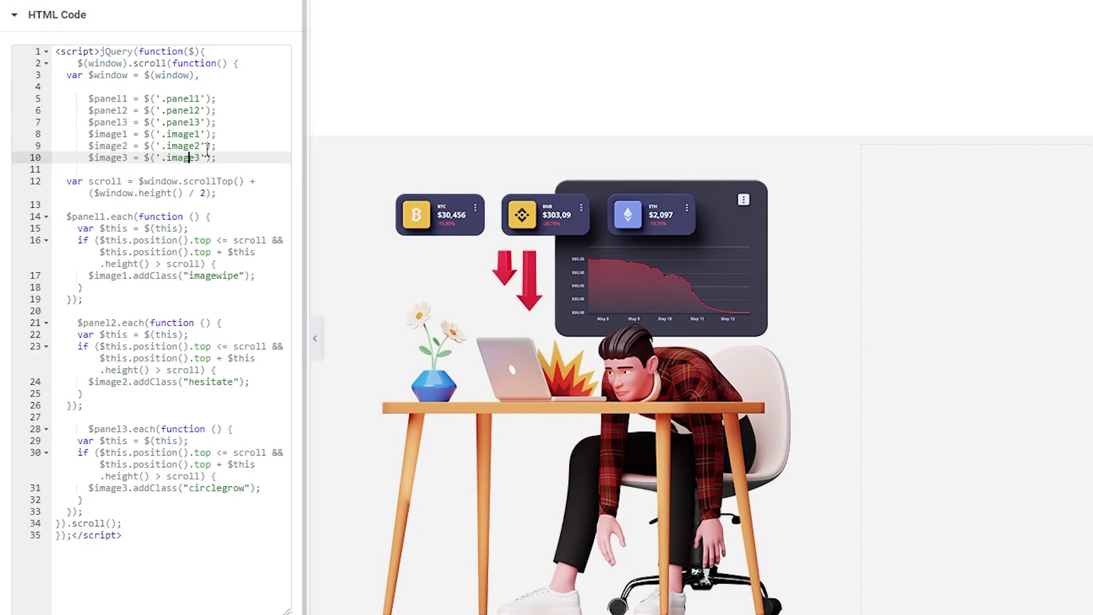
{"action": "left_click", "coordinate": [123, 122]}
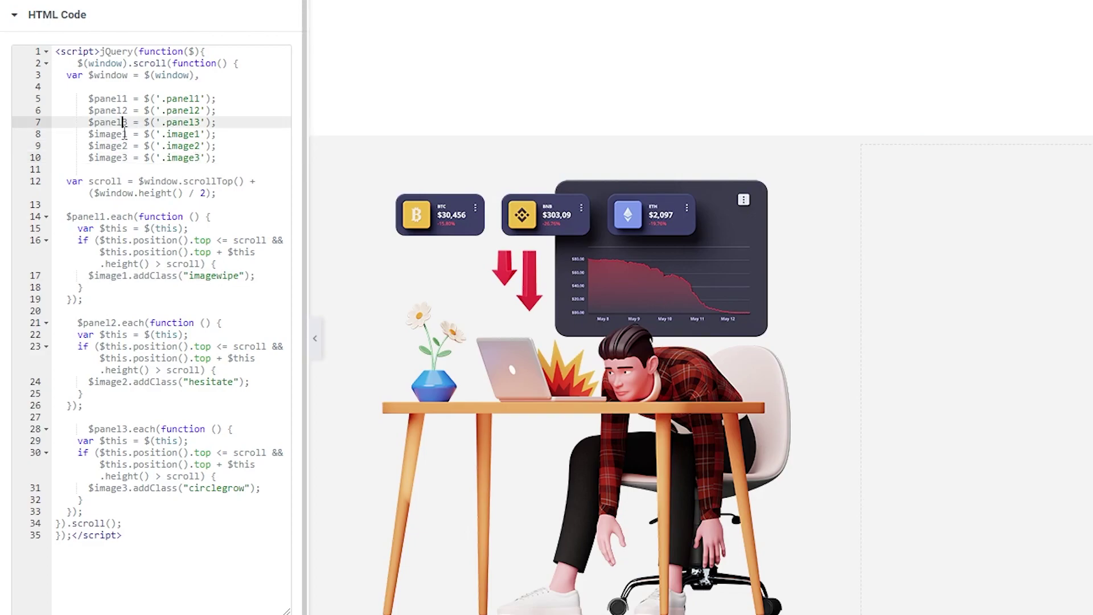
{"action": "left_click", "coordinate": [123, 158]}
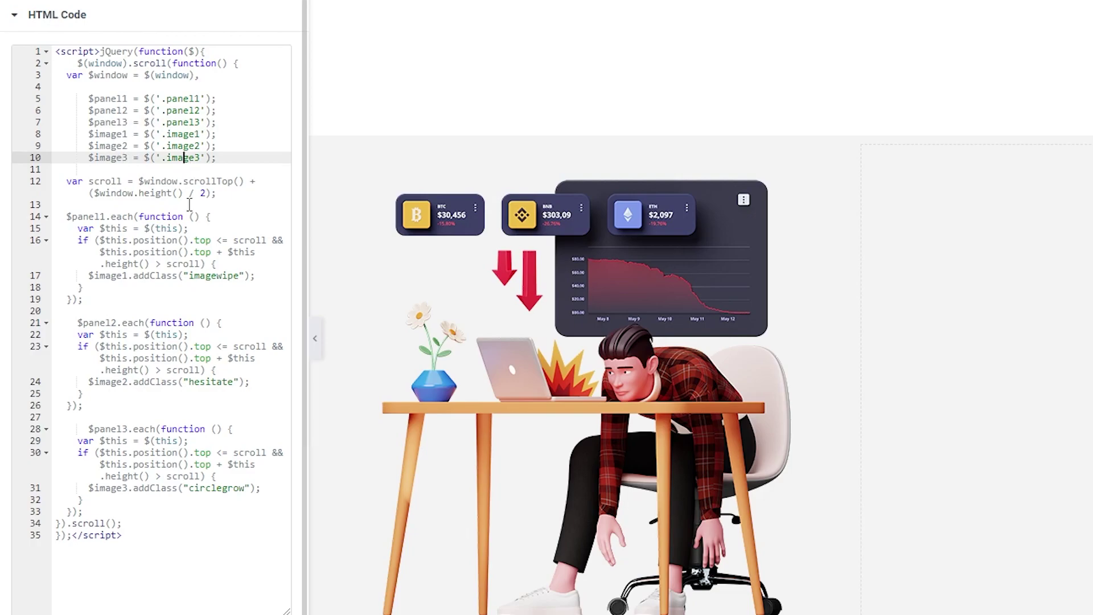
{"action": "left_click", "coordinate": [131, 454]}
{"action": "left_click_drag", "start_coordinate": [93, 510], "coordinate": [56, 429]}
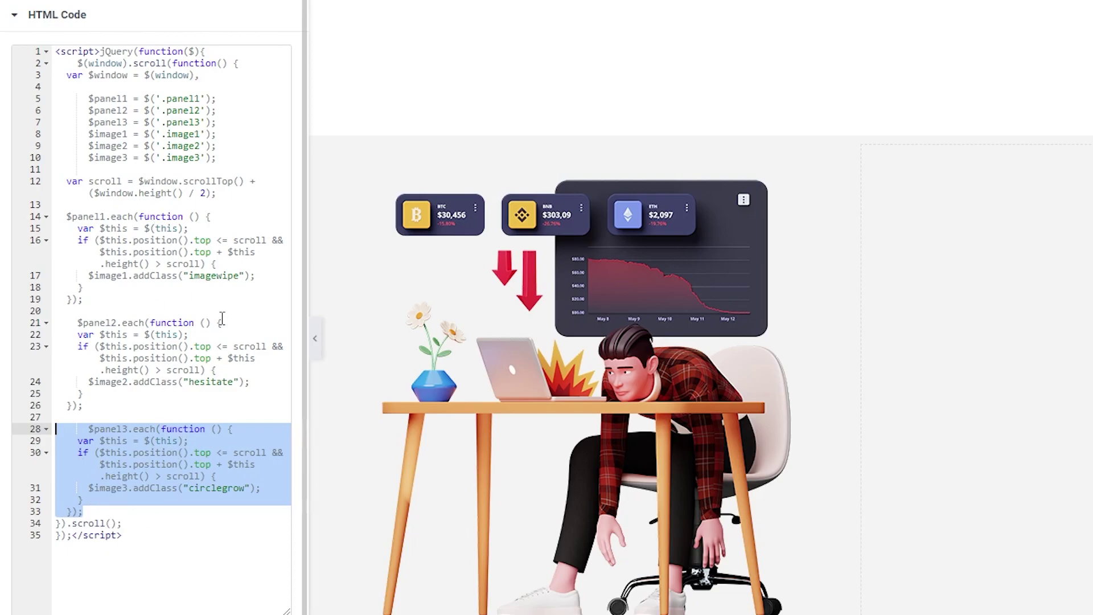
Step: Locate the $panel2 condition in the script and open the phone image section's settings to check its CSS class
{"action": "left_click", "coordinate": [229, 346]}
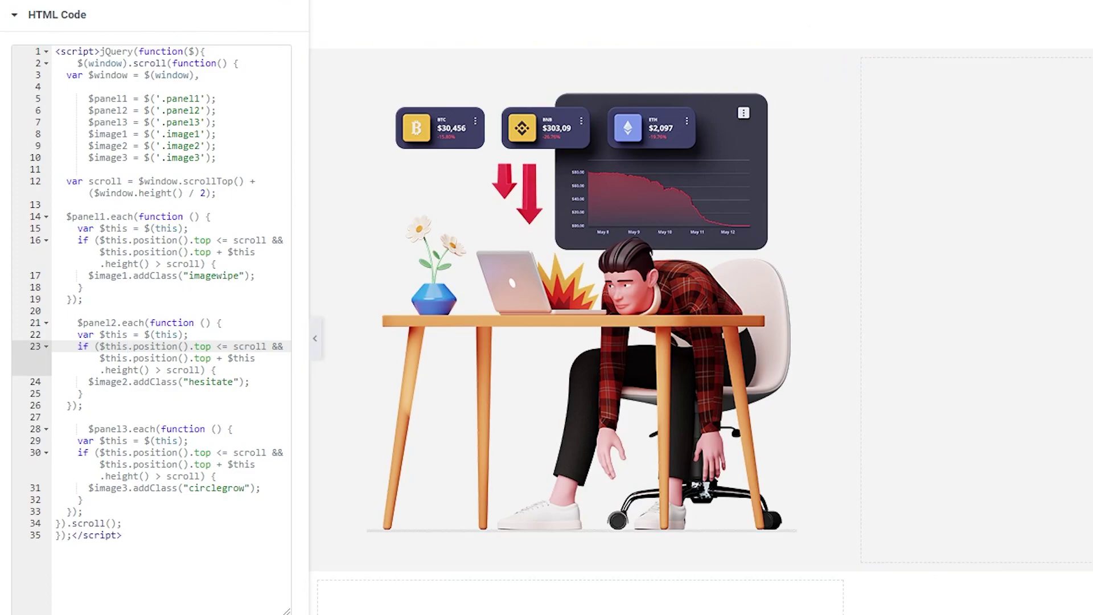
{"action": "scroll", "coordinate": [1052, 340], "scroll_direction": "down", "scroll_amount": 5}
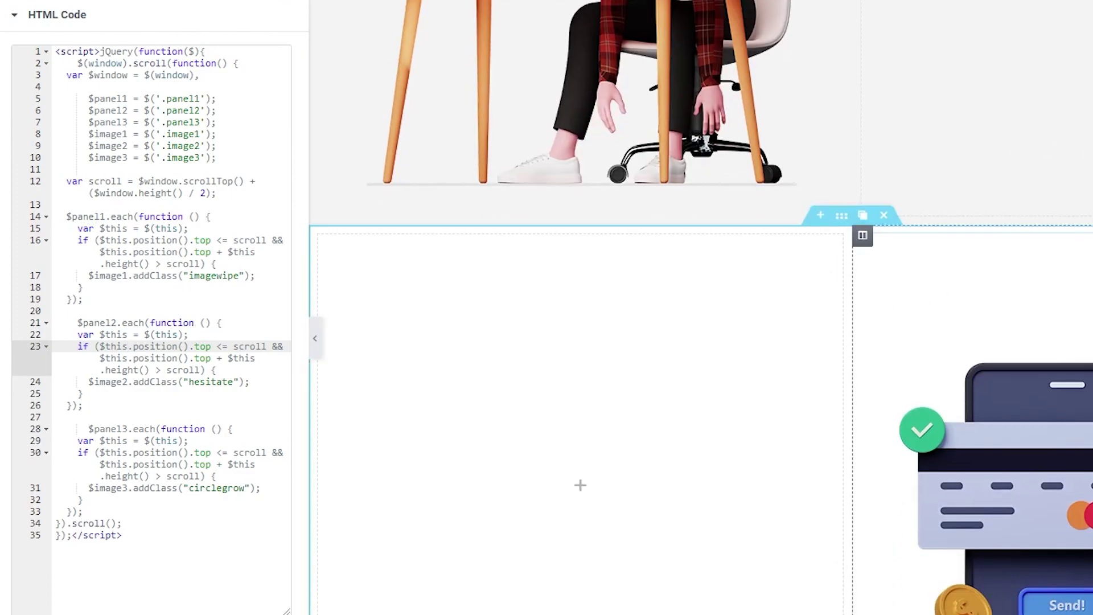
{"action": "left_click", "coordinate": [841, 218]}
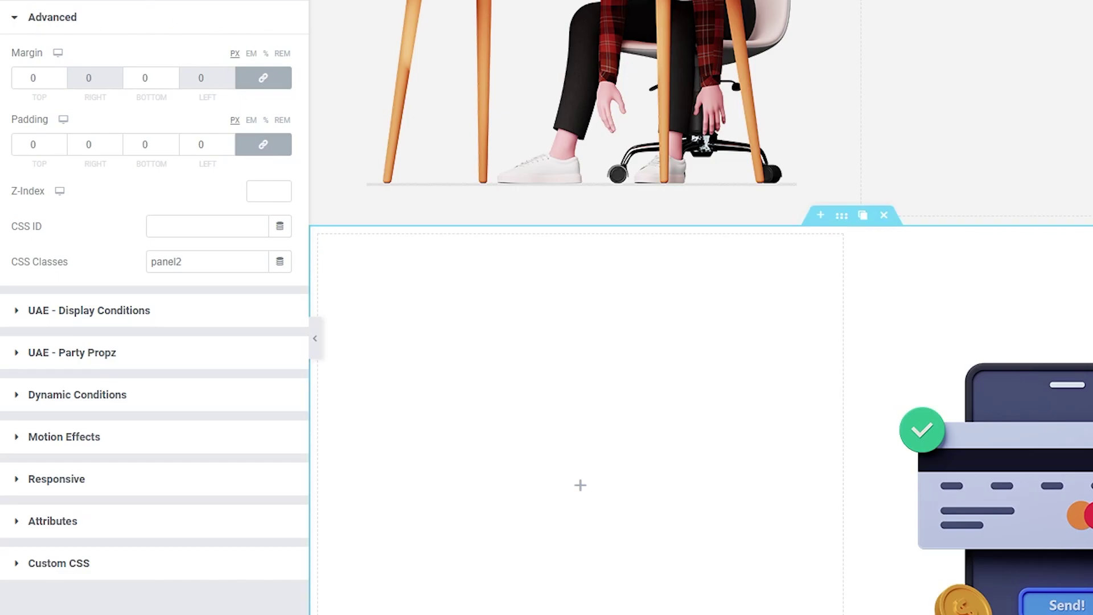
Step: Reopen the HTML widget's script and select the hesitate class name added to $image2 in the $panel2 block
{"action": "scroll", "coordinate": [1056, 218], "scroll_direction": "up", "scroll_amount": 15}
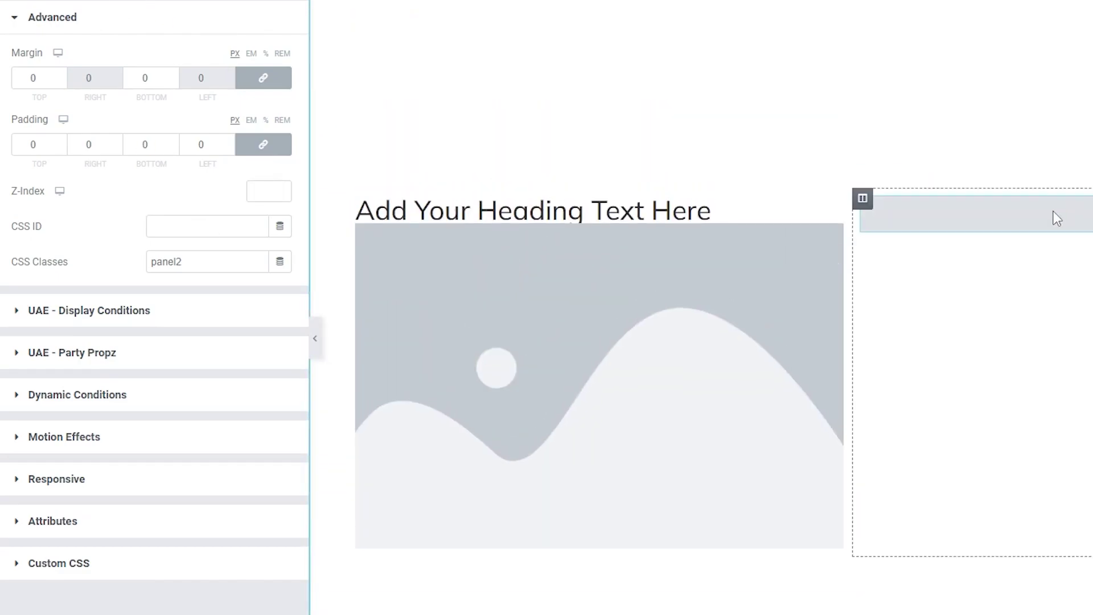
{"action": "left_click", "coordinate": [1053, 212]}
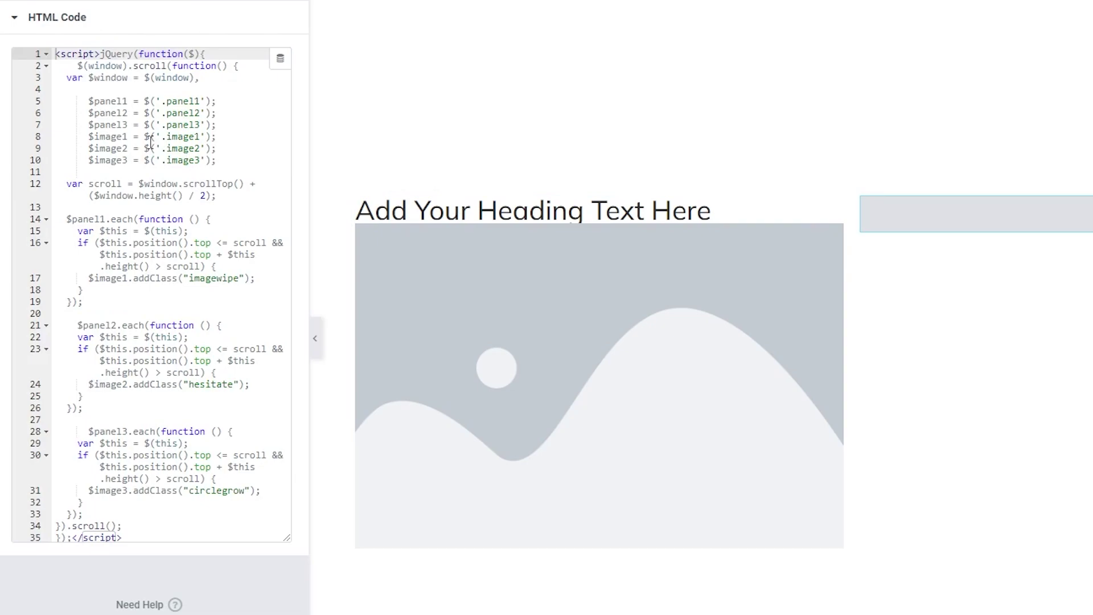
{"action": "left_click", "coordinate": [122, 325]}
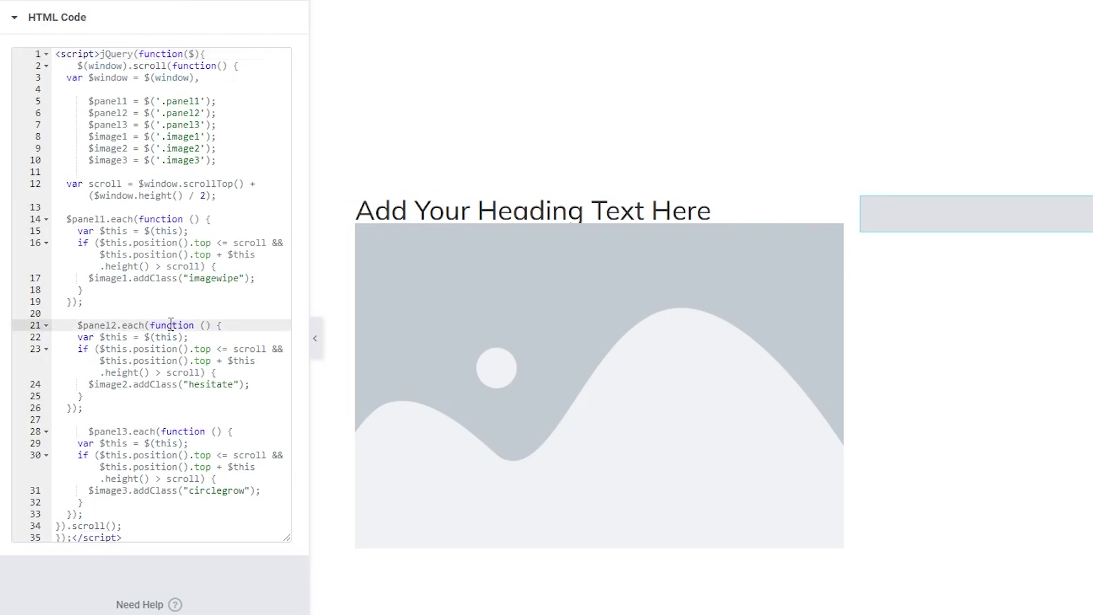
{"action": "left_click", "coordinate": [191, 385]}
{"action": "left_click_drag", "start_coordinate": [193, 387], "coordinate": [234, 385]}
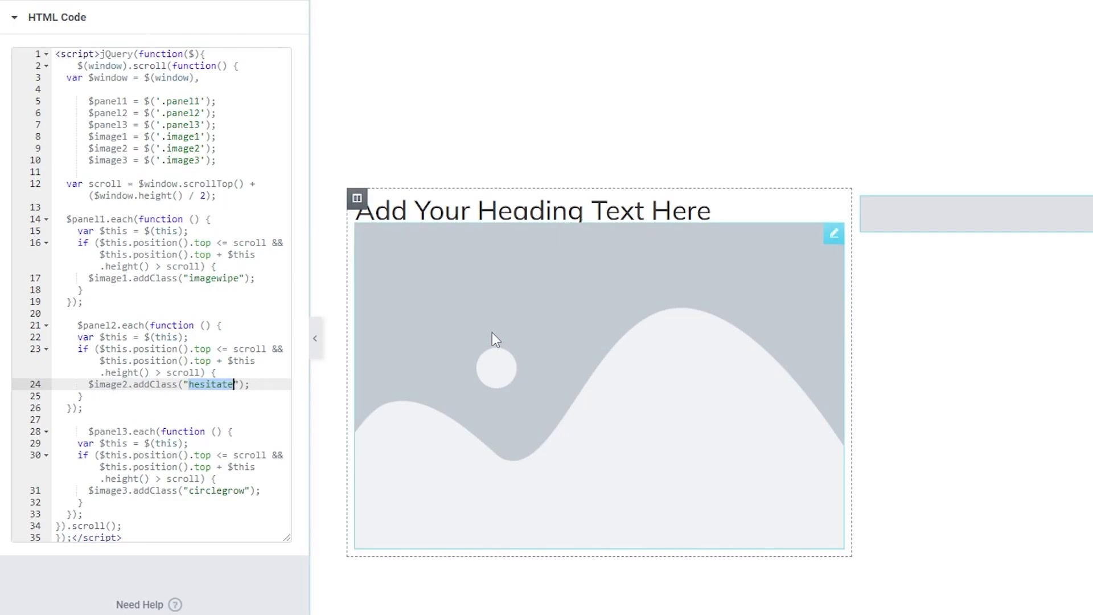
Step: Bring the phone image section into view beside the script and highlight the hesitate class name again
{"action": "scroll", "coordinate": [585, 353], "scroll_direction": "down", "scroll_amount": 8}
{"action": "scroll", "coordinate": [648, 353], "scroll_direction": "down", "scroll_amount": 8}
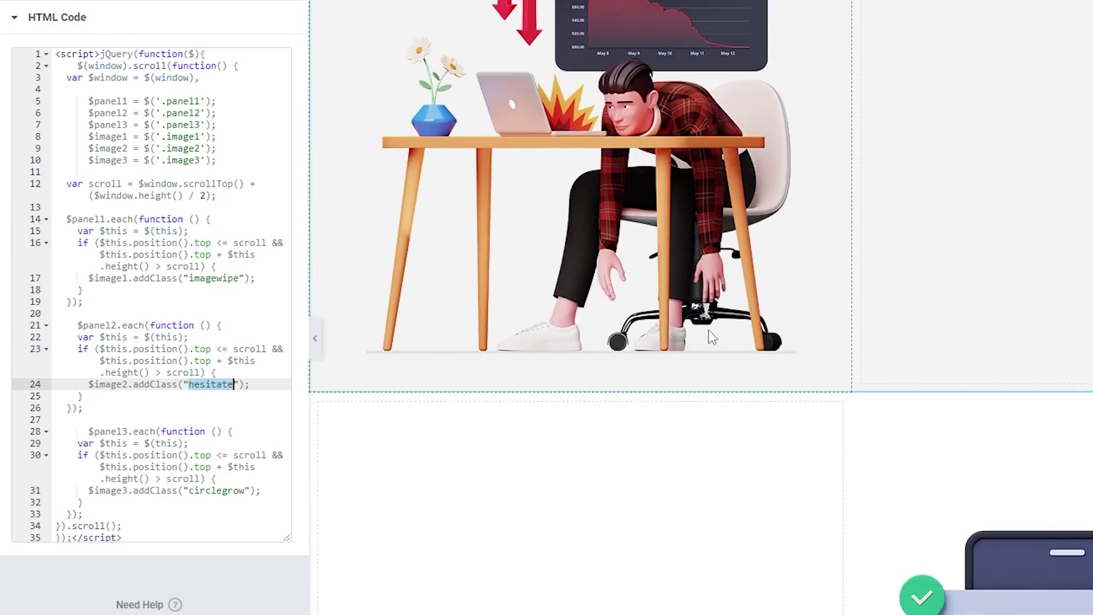
{"action": "scroll", "coordinate": [711, 337], "scroll_direction": "down", "scroll_amount": 3}
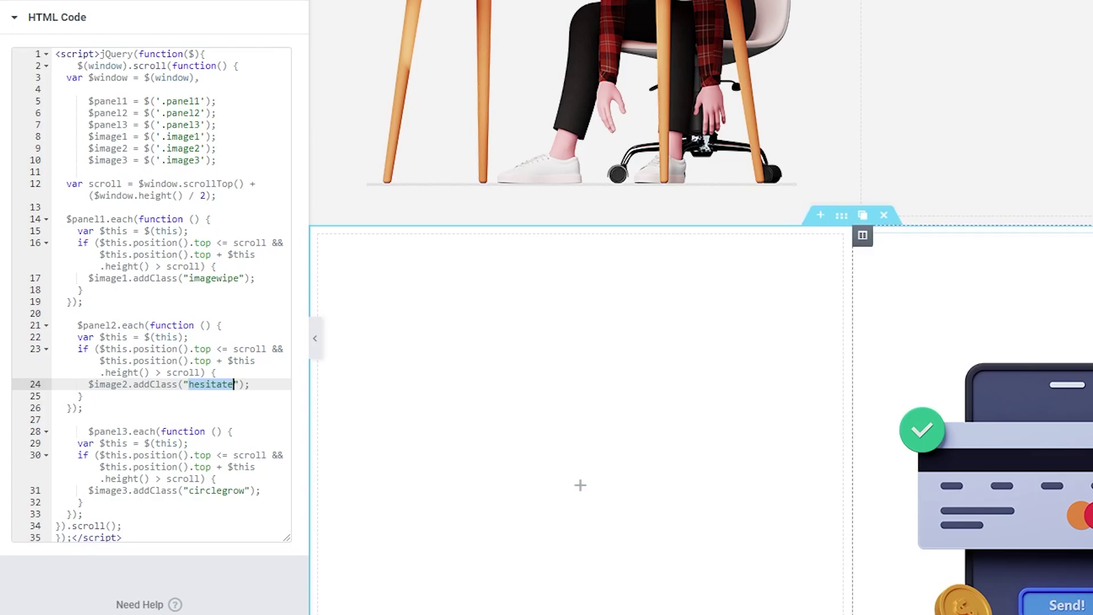
{"action": "left_click", "coordinate": [215, 385]}
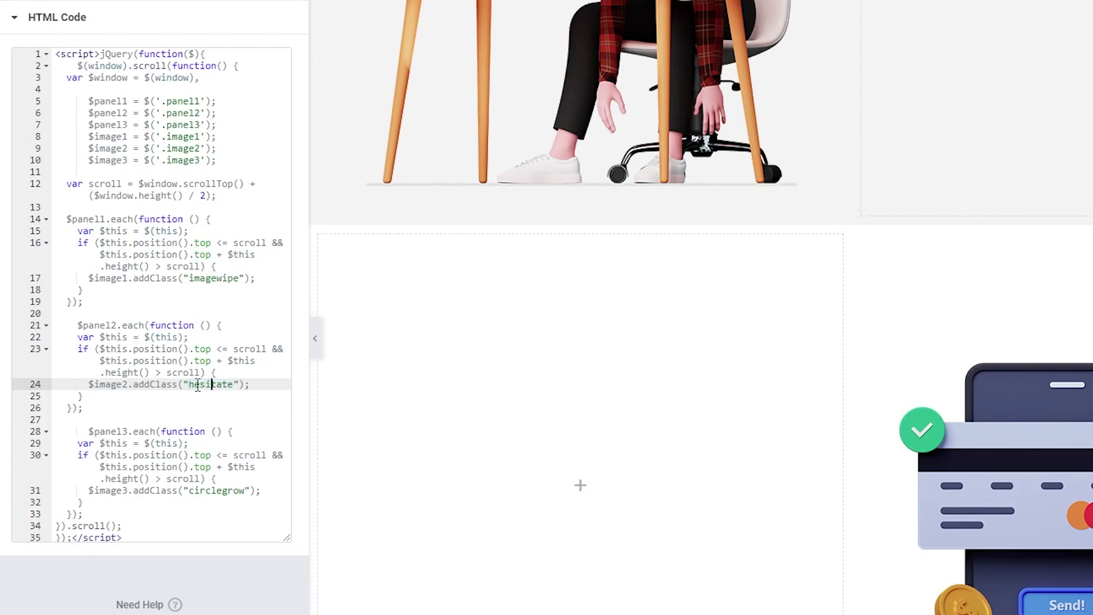
{"action": "left_click_drag", "start_coordinate": [195, 385], "coordinate": [224, 385]}
{"action": "left_click_drag", "start_coordinate": [224, 385], "coordinate": [228, 386]}
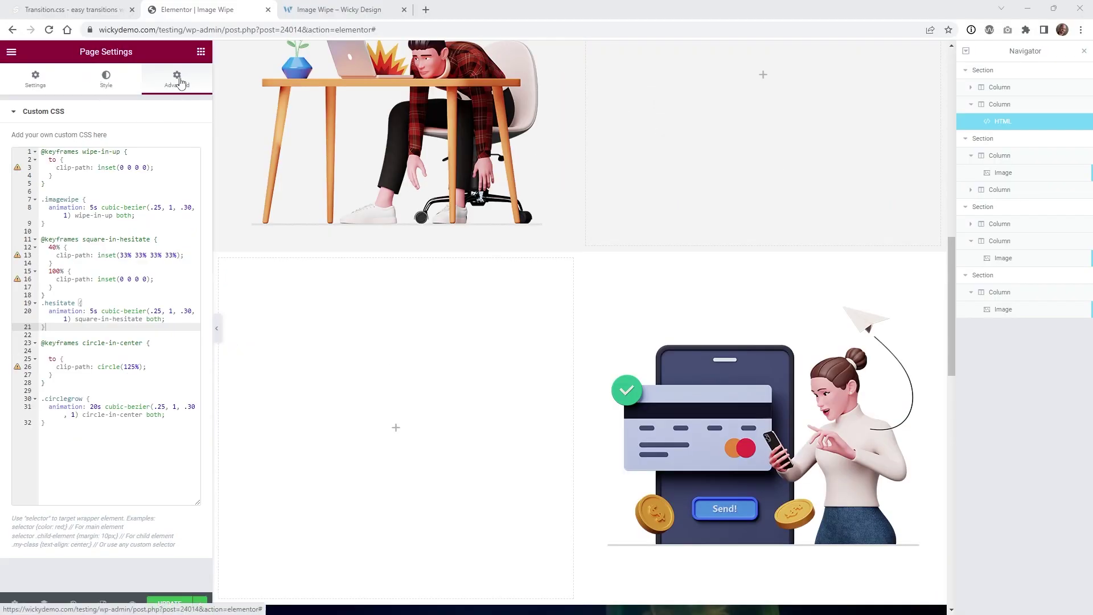
Step: Select all of the transition code in the page's custom CSS, from .circlegrow up to the wipe-in-up keyframes
{"action": "left_click", "coordinate": [81, 427]}
{"action": "key", "text": "shift+Up"}
{"action": "key", "text": "shift+Up"}
{"action": "key", "text": "shift+Up"}
{"action": "key", "text": "shift+Up"}
{"action": "key", "text": "shift+Up"}
{"action": "key", "text": "shift+Up"}
{"action": "key", "text": "shift+Up"}
{"action": "key", "text": "shift+Up"}
{"action": "key", "text": "shift+Up"}
{"action": "key", "text": "shift+Up"}
{"action": "key", "text": "shift+Up"}
{"action": "key", "text": "shift+Up"}
{"action": "key", "text": "shift+Up"}
{"action": "key", "text": "shift+Up"}
{"action": "key", "text": "shift+Up"}
{"action": "key", "text": "shift+Up"}
{"action": "key", "text": "shift+Up"}
{"action": "key", "text": "shift+Up"}
{"action": "key", "text": "shift+Up"}
{"action": "key", "text": "shift+Up"}
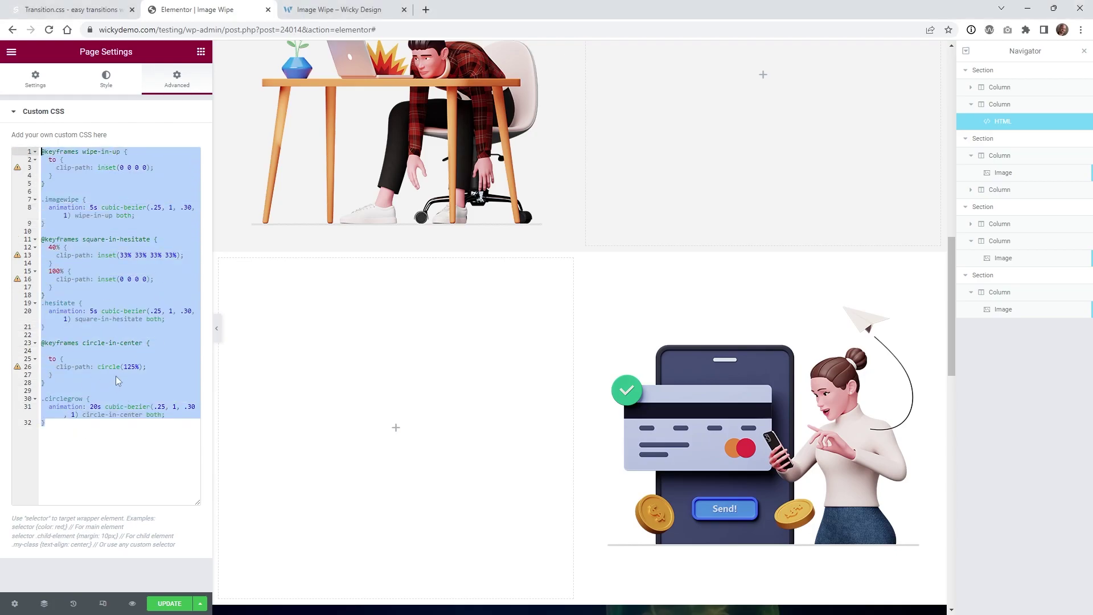
Step: Switch to the Transition.css site and copy the CSS of the in:wipe:up entrance transition
{"action": "left_click", "coordinate": [88, 6]}
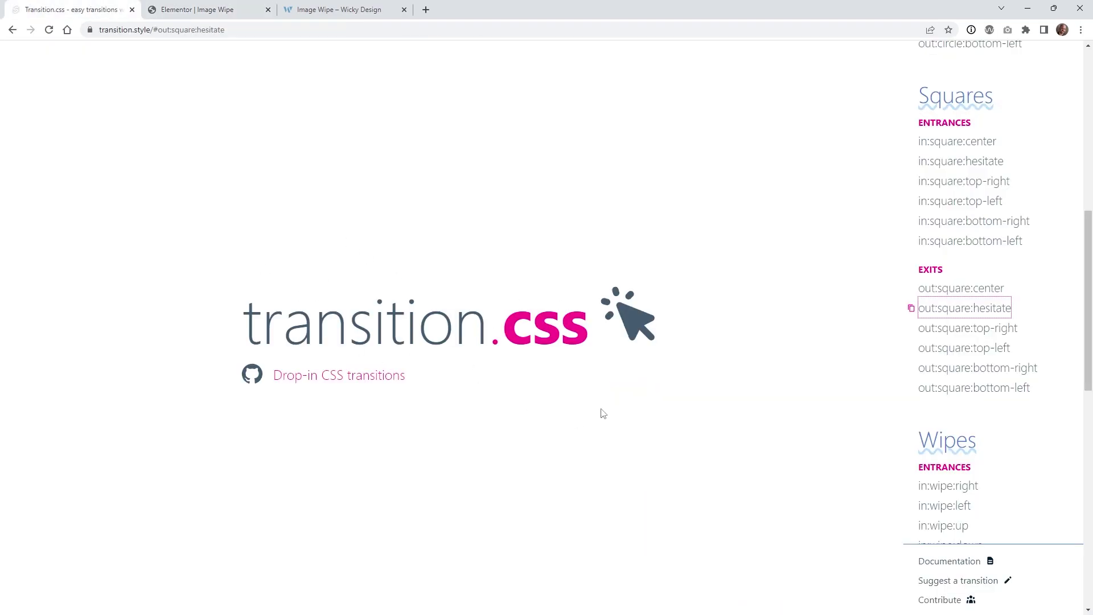
{"action": "left_click", "coordinate": [224, 12]}
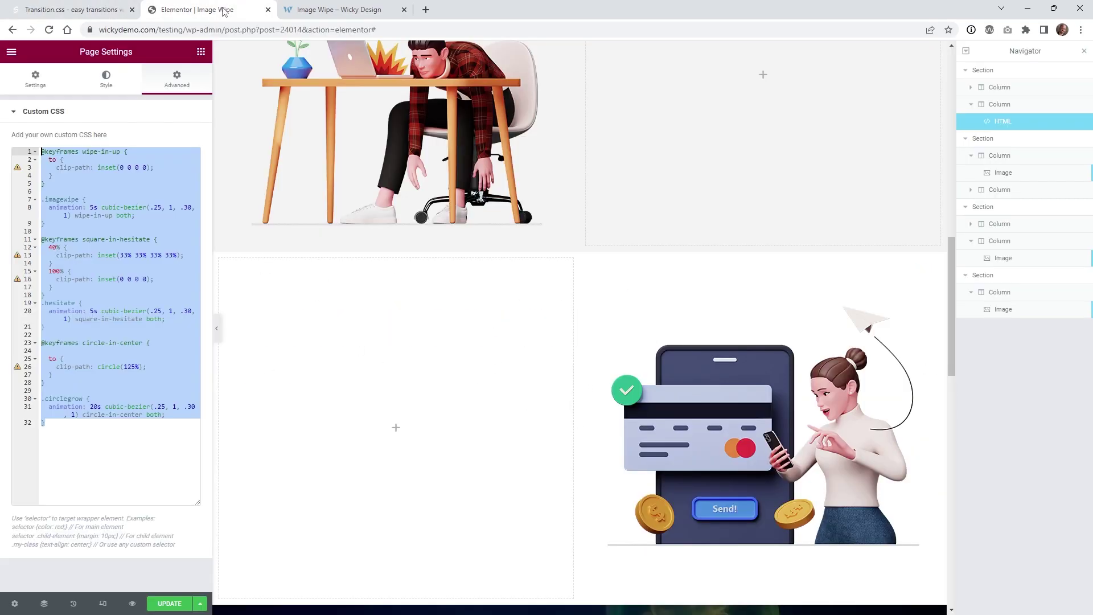
{"action": "left_click", "coordinate": [103, 151]}
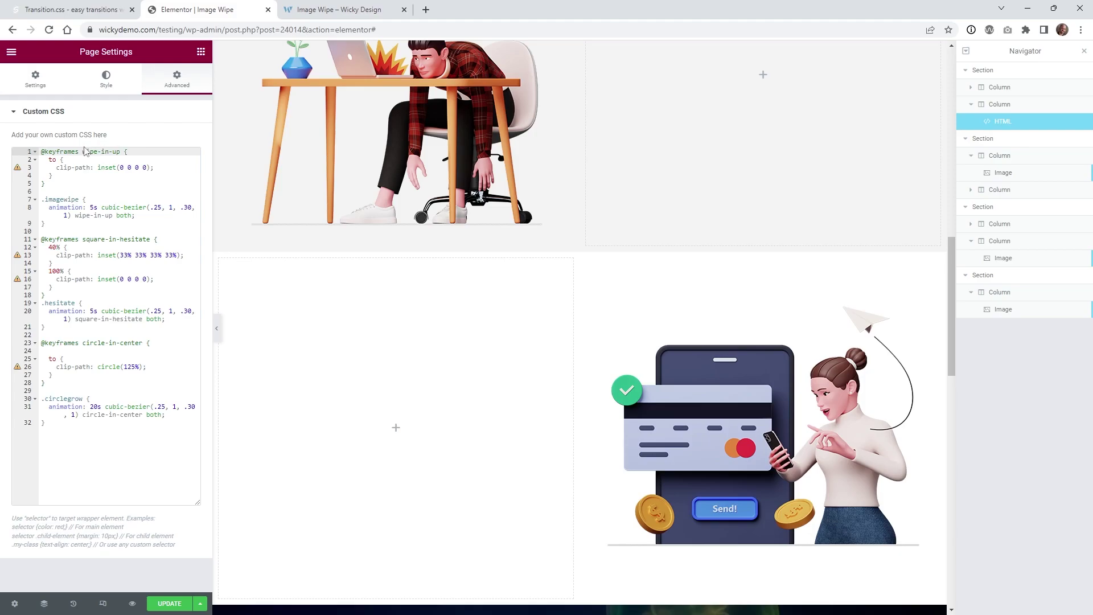
{"action": "left_click", "coordinate": [123, 12]}
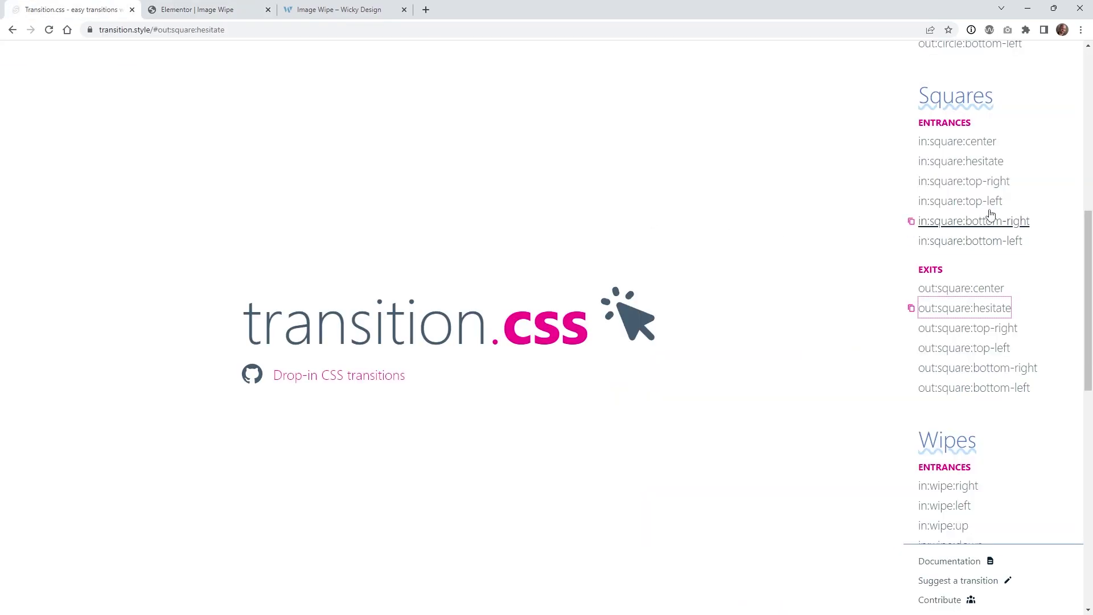
{"action": "scroll", "coordinate": [1011, 406], "scroll_direction": "down", "scroll_amount": 2}
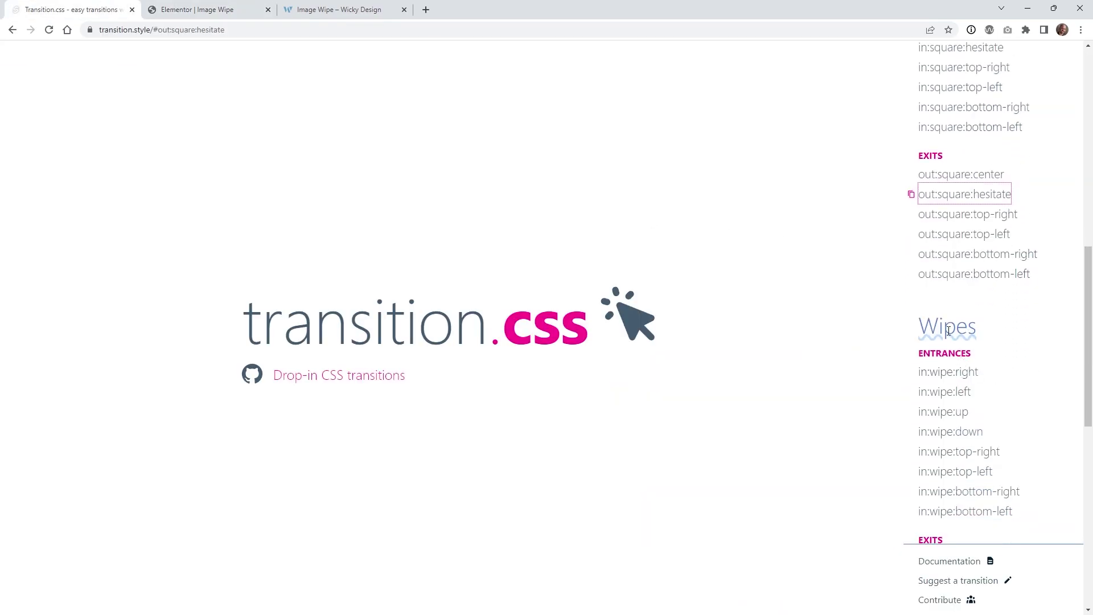
{"action": "left_click", "coordinate": [941, 416]}
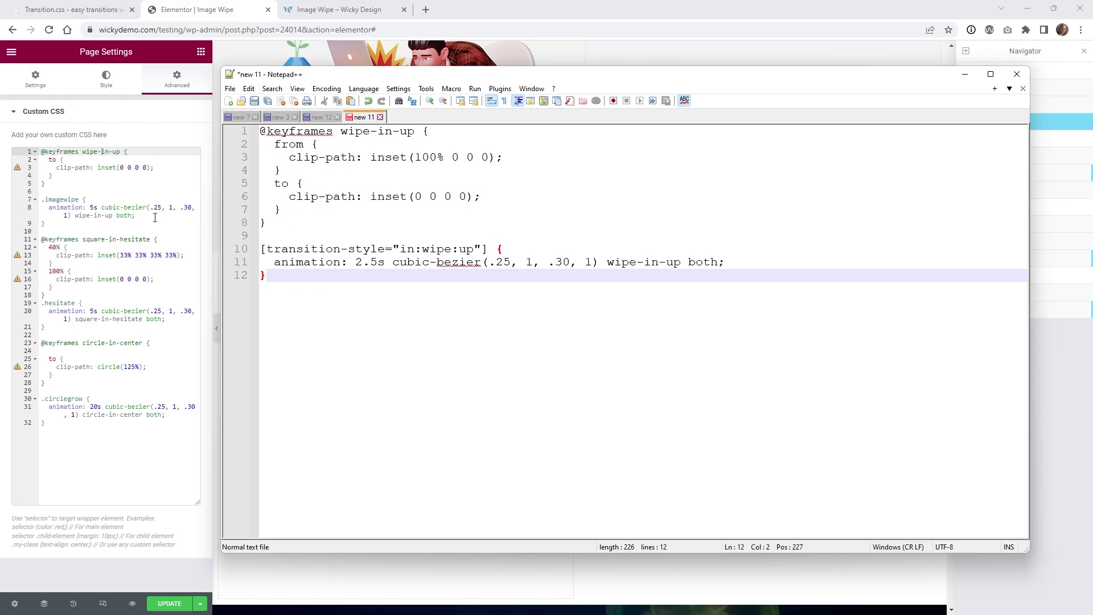
Step: In the wipe-in-up code in Notepad++, replace the [transition-style="in:wipe:up"] selector with the class .imagewipe
{"action": "left_click_drag", "start_coordinate": [273, 275], "coordinate": [261, 130]}
{"action": "left_click", "coordinate": [363, 200]}
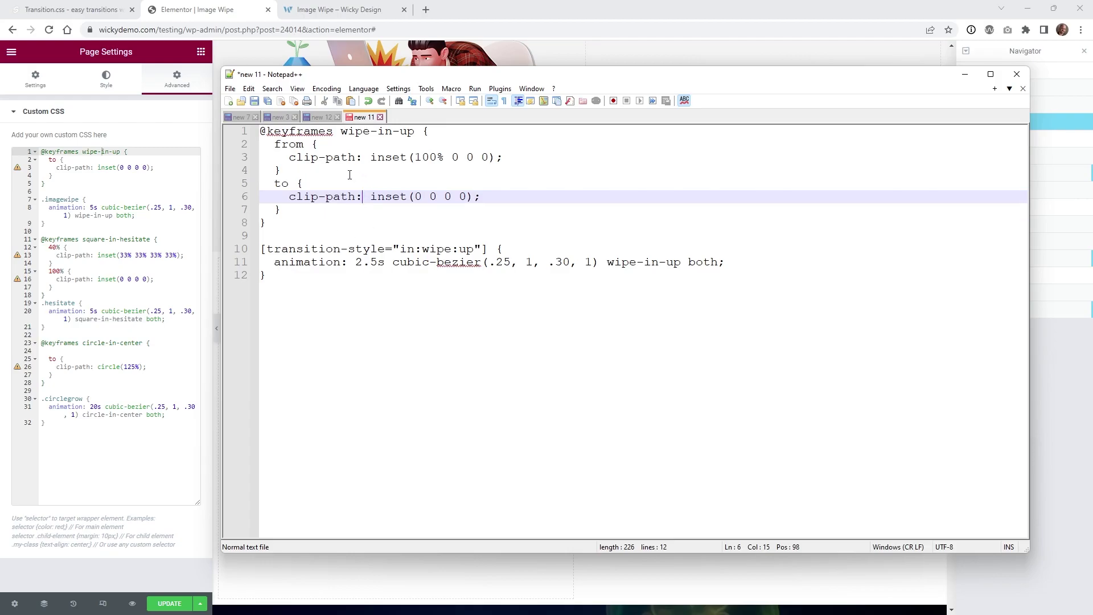
{"action": "left_click_drag", "start_coordinate": [487, 249], "coordinate": [261, 248]}
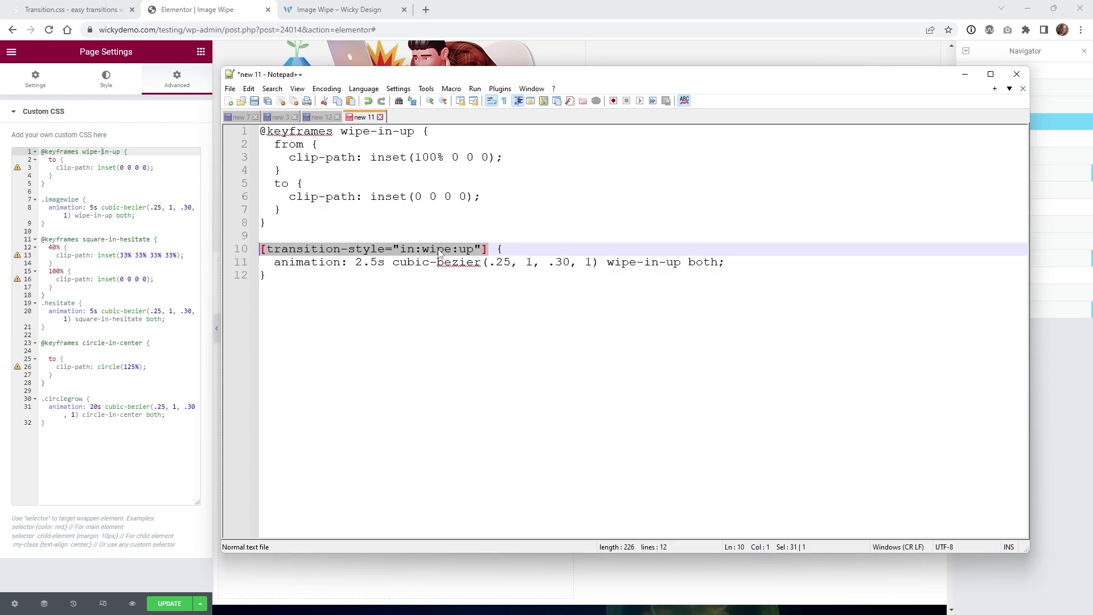
{"action": "type", "text": ".imagewipe"}
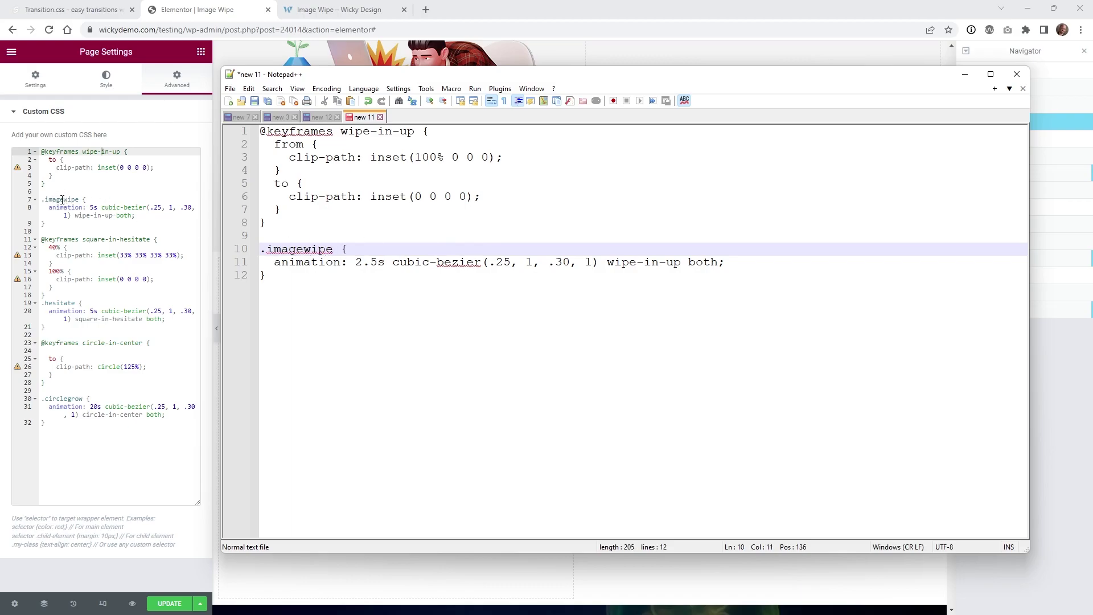
{"action": "key", "text": "Down"}
{"action": "key", "text": "Down"}
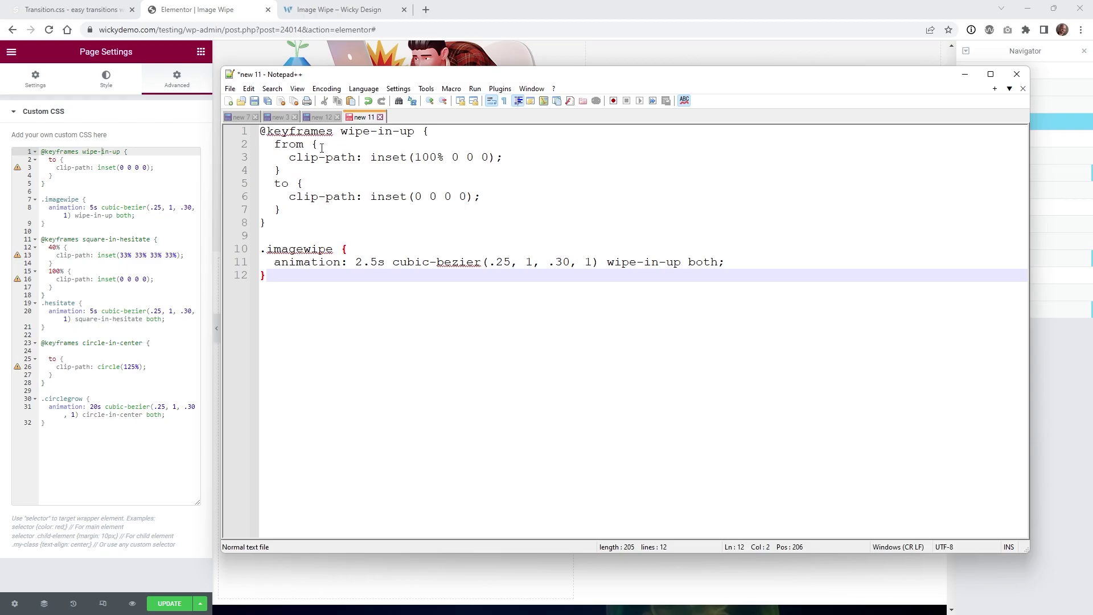
Step: Copy the clip-path: inset(100% 0 0 0); line and delete the from block out of the wipe-in-up keyframes
{"action": "left_click", "coordinate": [304, 157]}
{"action": "left_click_drag", "start_coordinate": [274, 144], "coordinate": [283, 171]}
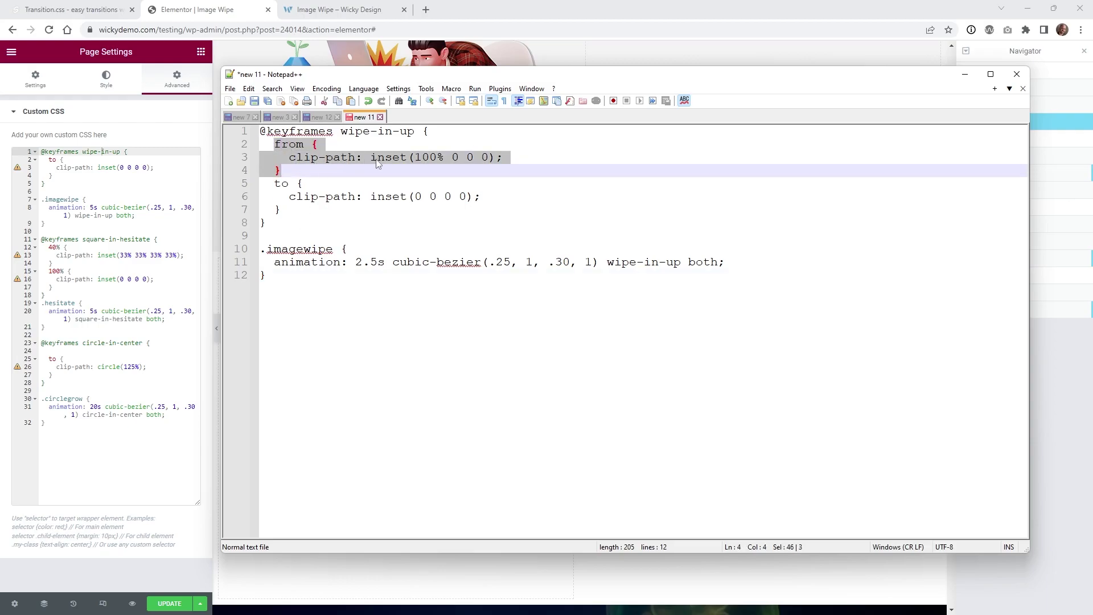
{"action": "left_click", "coordinate": [322, 169]}
{"action": "left_click_drag", "start_coordinate": [290, 157], "coordinate": [504, 158]}
{"action": "right_click", "coordinate": [493, 160]}
{"action": "left_click", "coordinate": [515, 180]}
{"action": "left_click_drag", "start_coordinate": [286, 176], "coordinate": [270, 144]}
{"action": "key", "text": "Delete"}
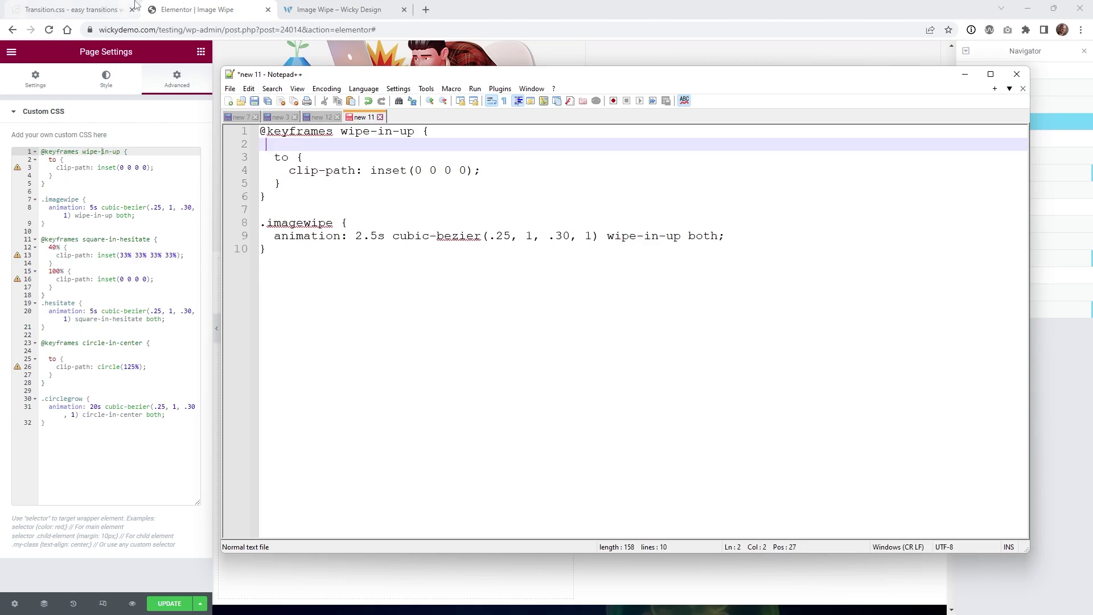
Step: Switch to the published Image Wipe page and view the desk image section from above and below its trigger point
{"action": "left_click", "coordinate": [312, 8]}
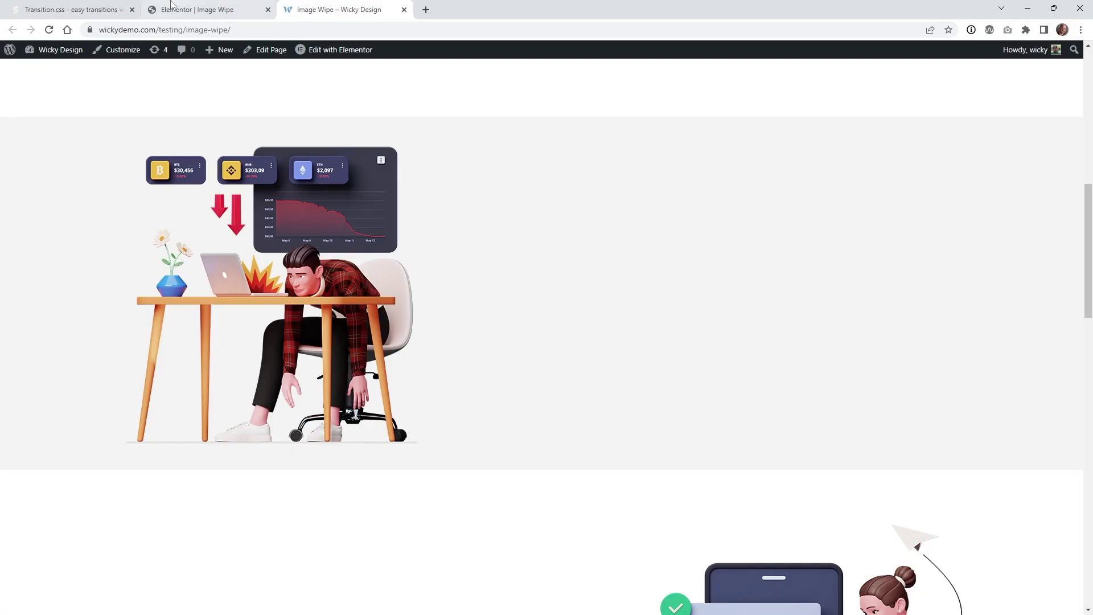
{"action": "scroll", "coordinate": [710, 303], "scroll_direction": "up", "scroll_amount": 6}
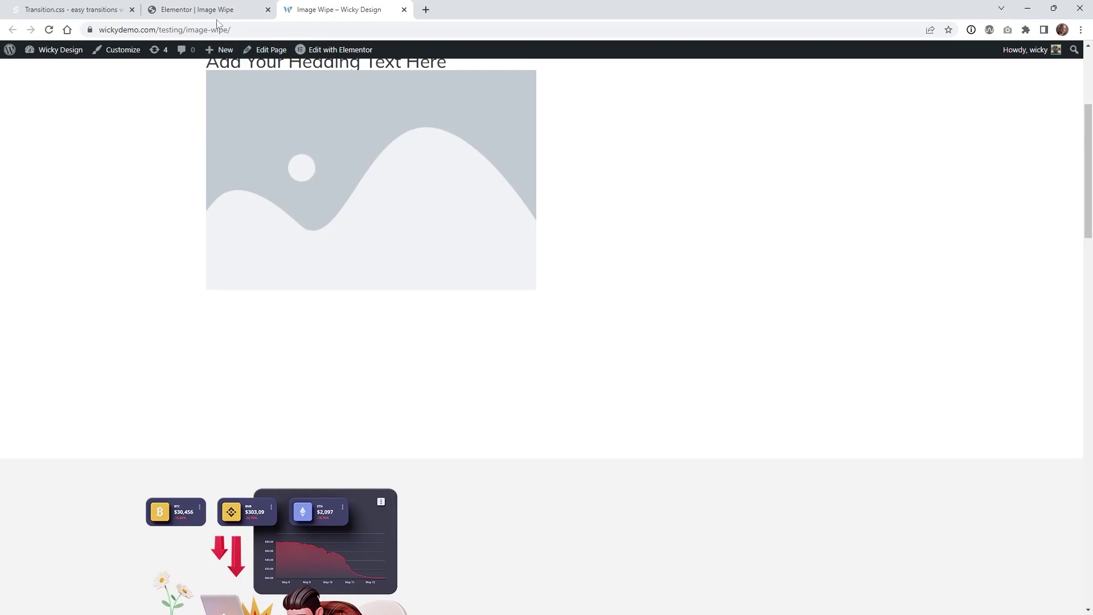
{"action": "scroll", "coordinate": [298, 509], "scroll_direction": "down", "scroll_amount": 6}
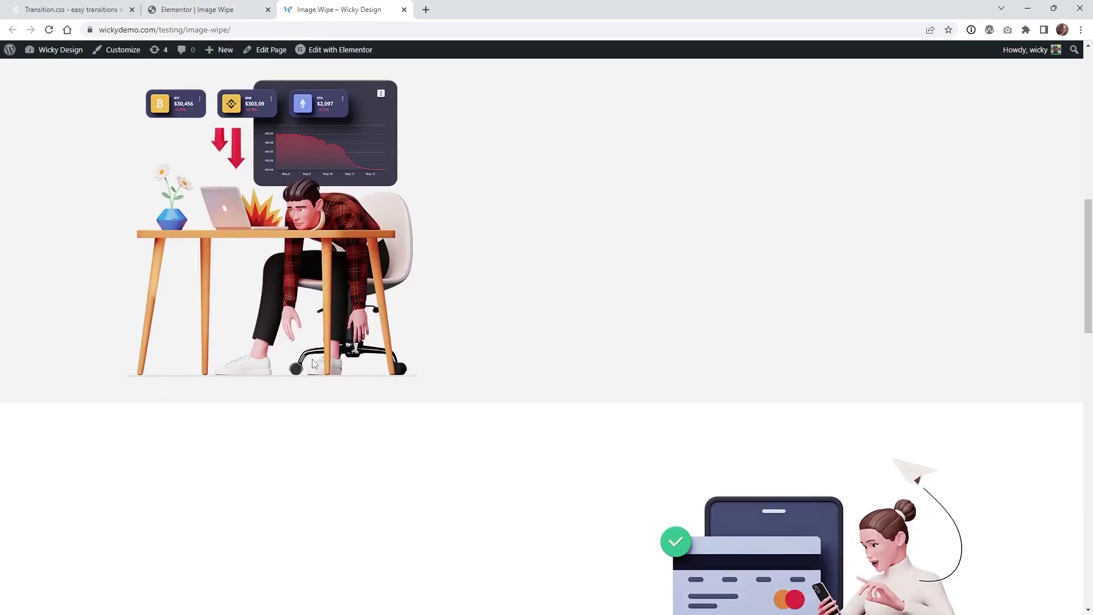
{"action": "scroll", "coordinate": [314, 393], "scroll_direction": "up", "scroll_amount": 6}
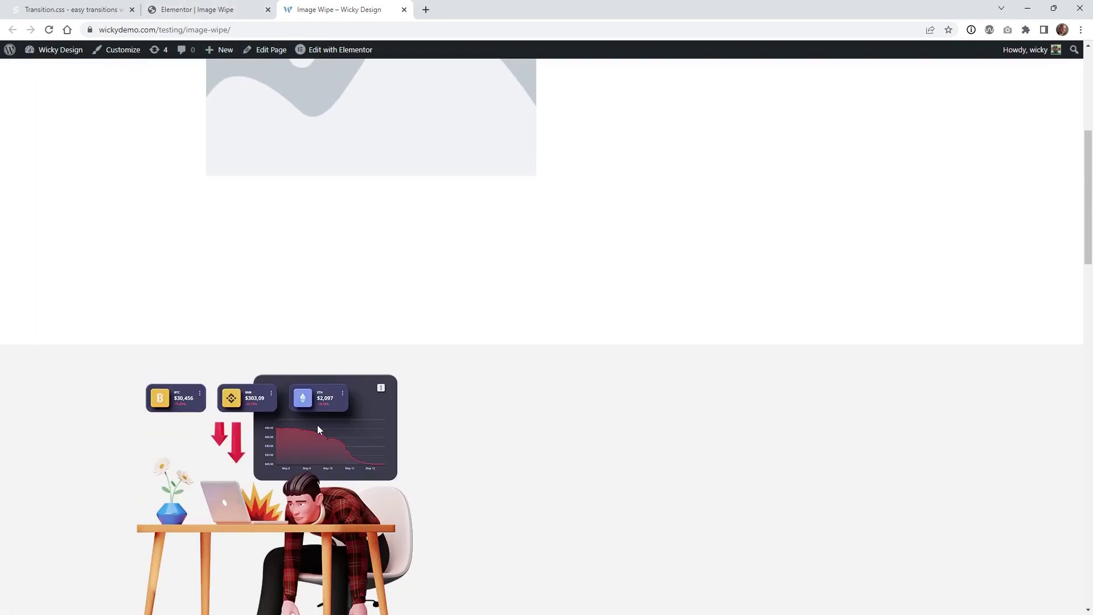
{"action": "scroll", "coordinate": [295, 393], "scroll_direction": "down", "scroll_amount": 1}
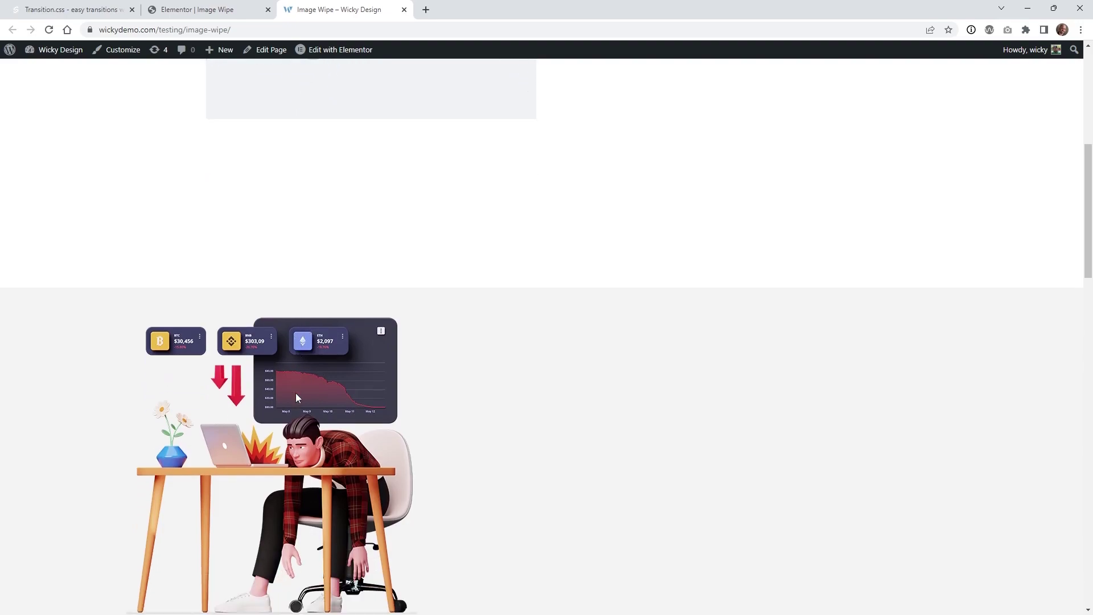
Step: Examine the scroll reveals of the desk and phone images on the published page, referring to the wipe-in-up keyframes in the page's custom CSS
{"action": "scroll", "coordinate": [605, 475], "scroll_direction": "up", "scroll_amount": 7}
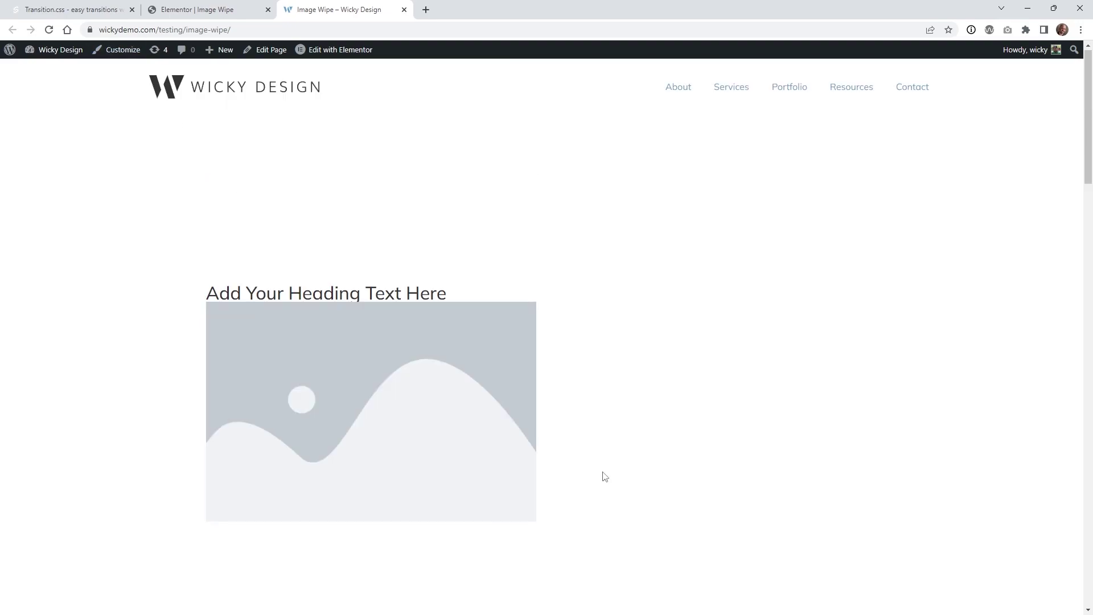
{"action": "scroll", "coordinate": [605, 475], "scroll_direction": "down", "scroll_amount": 3}
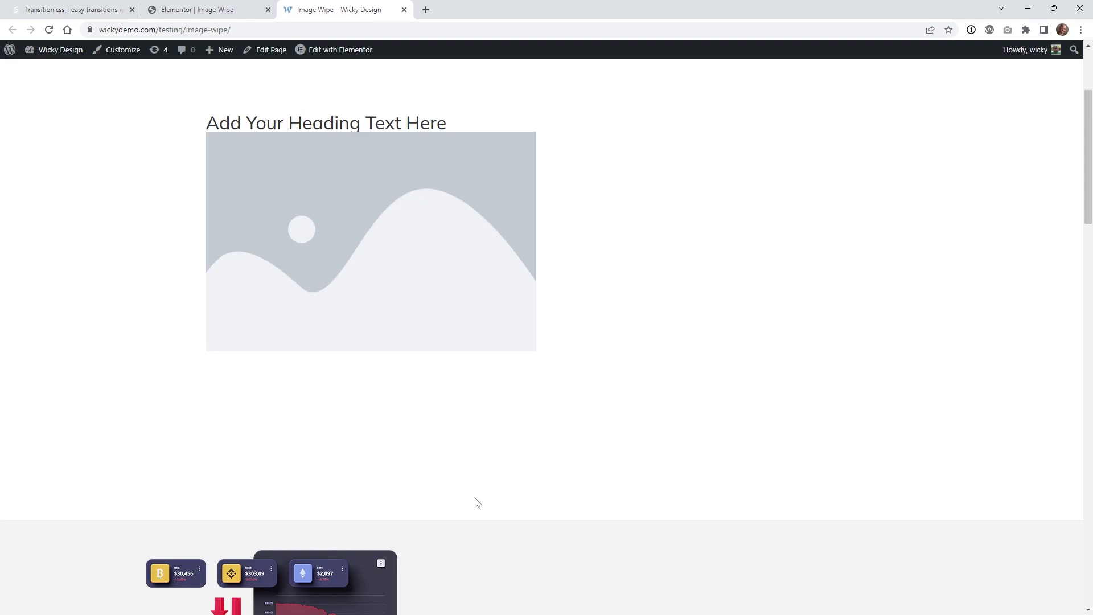
{"action": "left_click", "coordinate": [248, 8]}
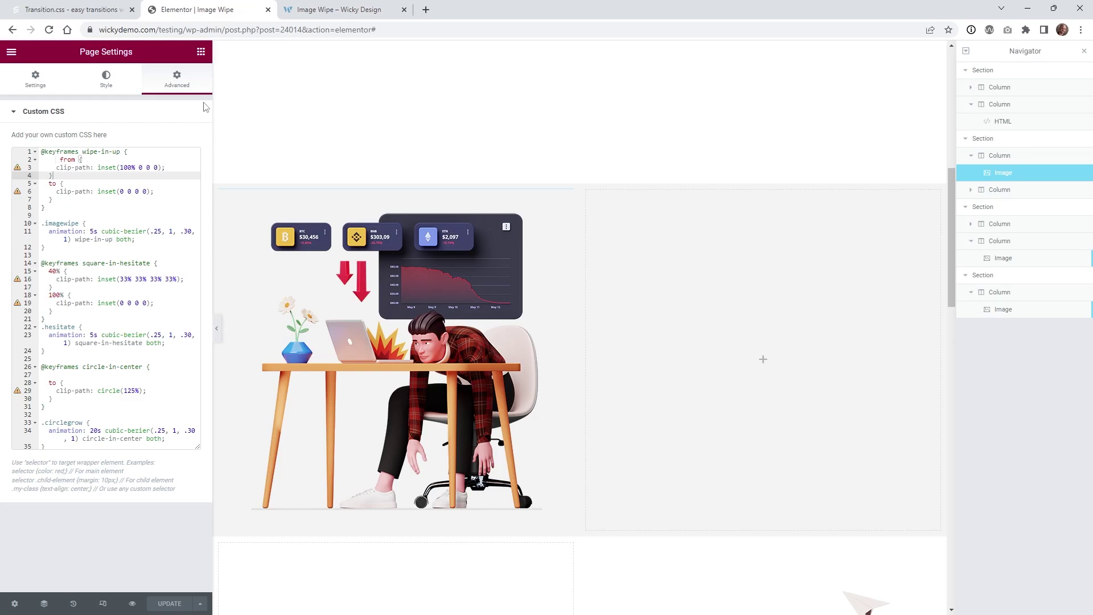
{"action": "left_click", "coordinate": [105, 191]}
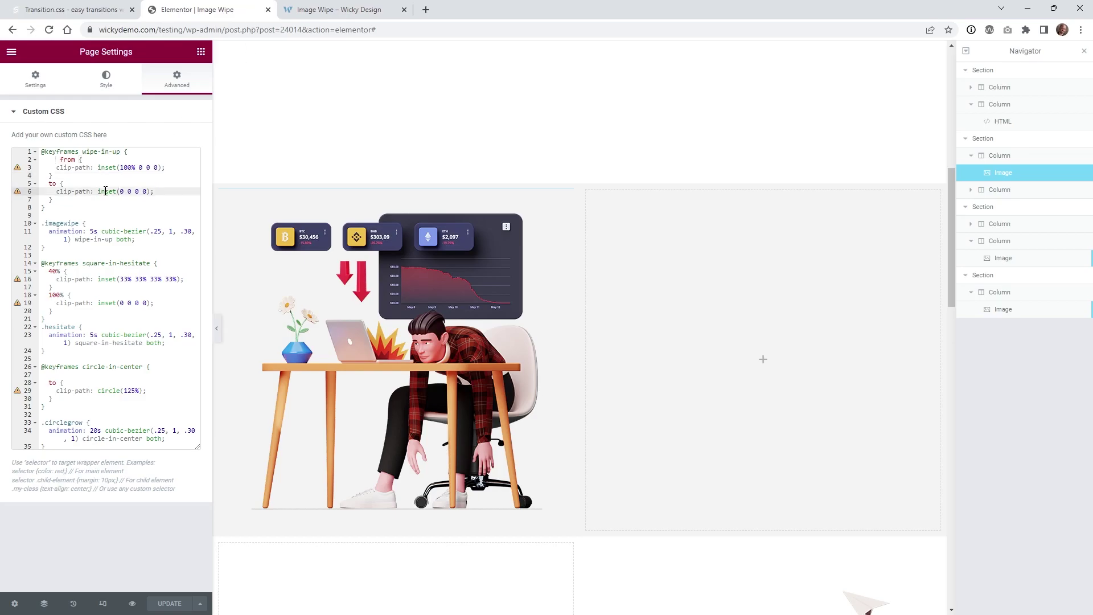
{"action": "left_click", "coordinate": [328, 8]}
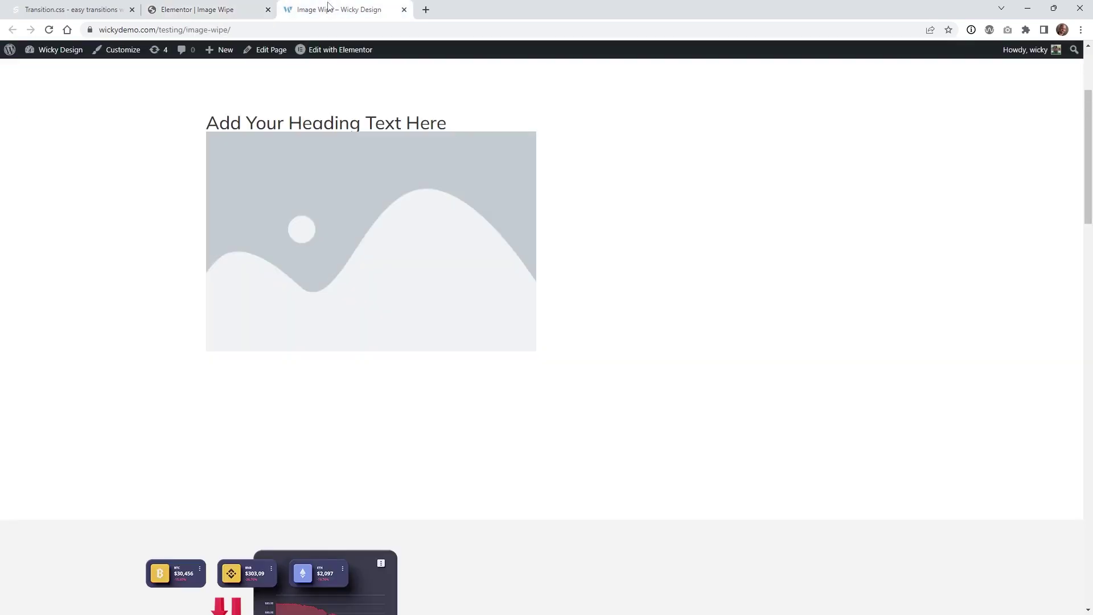
{"action": "left_click_drag", "start_coordinate": [1087, 191], "coordinate": [1089, 345]}
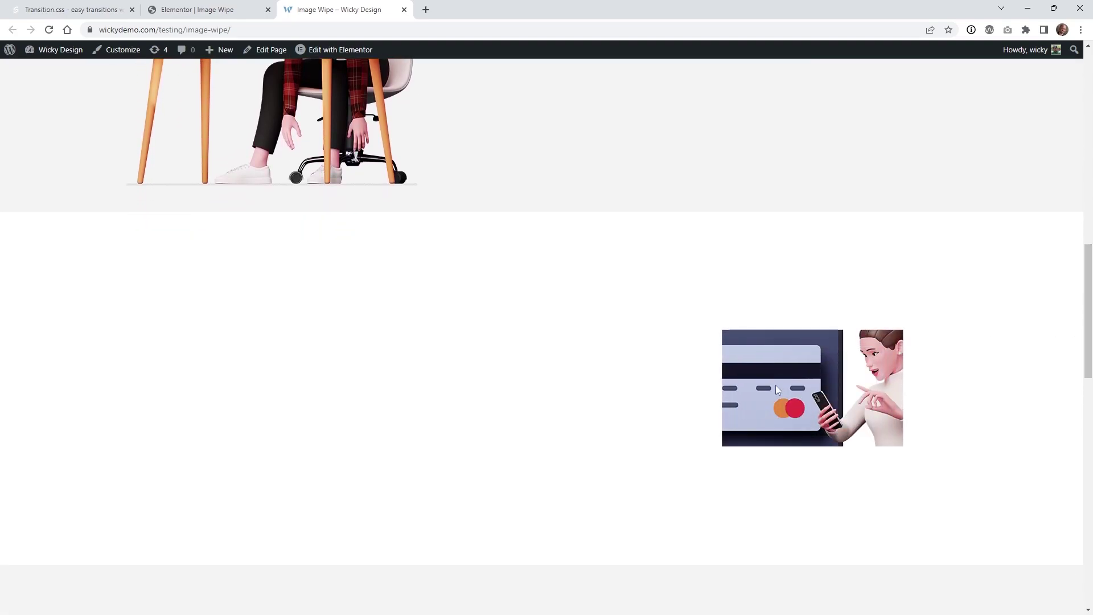
{"action": "scroll", "coordinate": [697, 327], "scroll_direction": "down", "scroll_amount": 5}
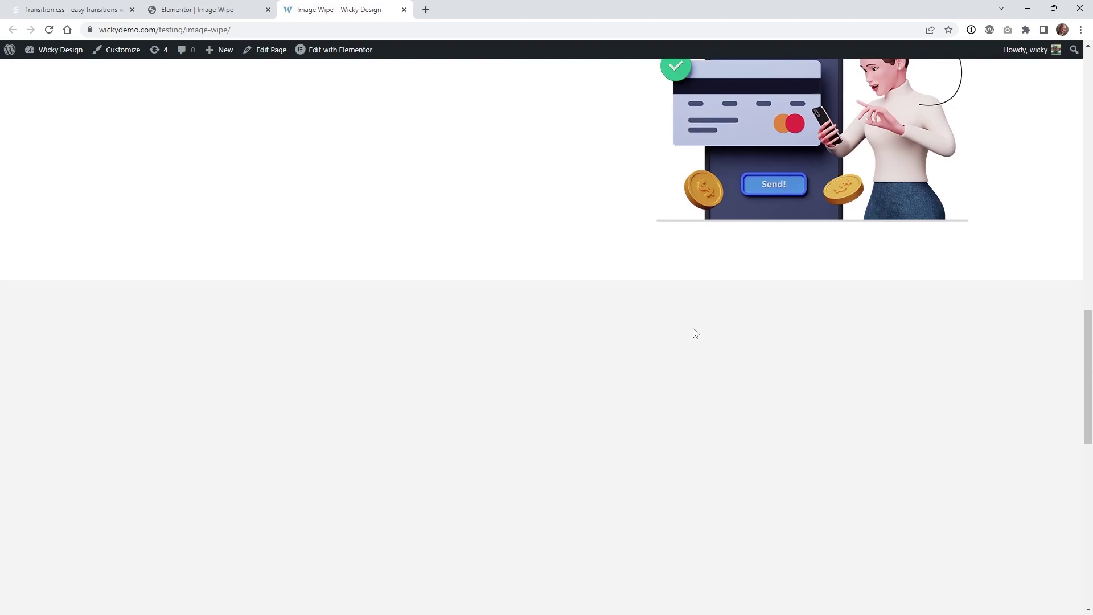
{"action": "scroll", "coordinate": [654, 310], "scroll_direction": "up", "scroll_amount": 6}
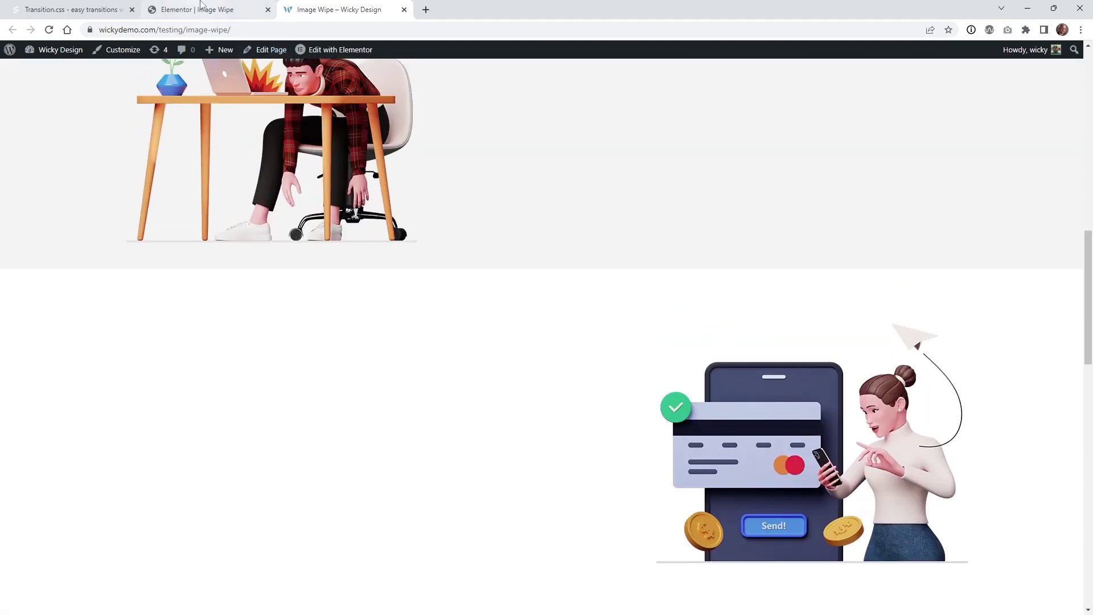
Step: Return to the Elementor editor and copy the clip-path: inset(100% 0 0 0); line from the wipe-in-up keyframes in the page's custom CSS
{"action": "left_click", "coordinate": [211, 10]}
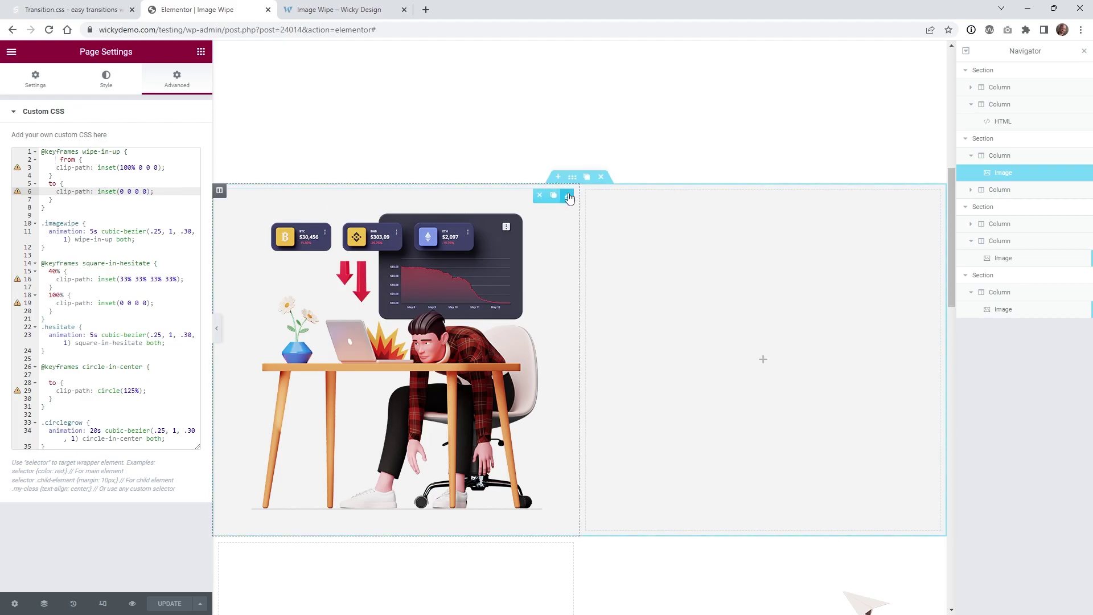
{"action": "left_click", "coordinate": [65, 162]}
{"action": "left_click_drag", "start_coordinate": [57, 168], "coordinate": [169, 169]}
{"action": "key", "text": "ctrl+c"}
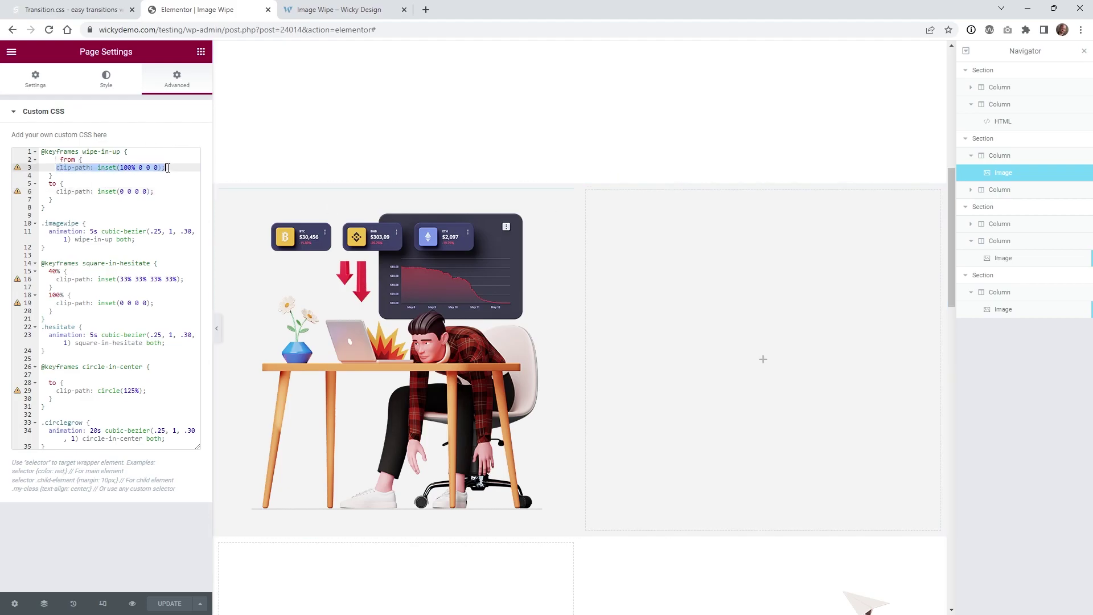
Step: Give the desk image widget the custom CSS rule selector {clip-path: inset(100% 0 0 0);}
{"action": "left_click", "coordinate": [568, 203]}
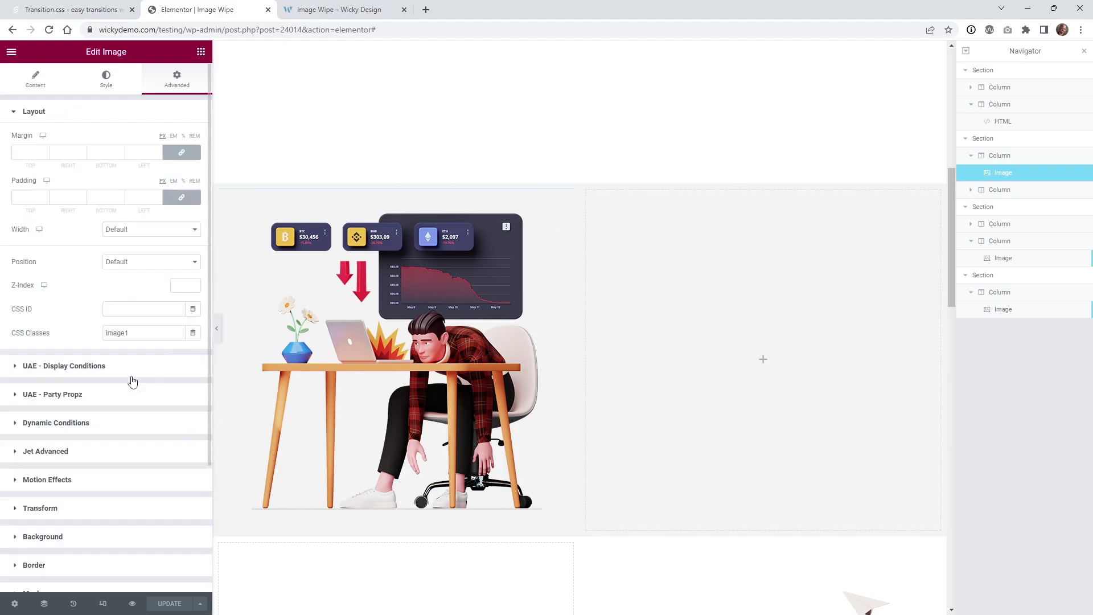
{"action": "scroll", "coordinate": [132, 381], "scroll_direction": "down", "scroll_amount": 3}
{"action": "left_click", "coordinate": [56, 518]}
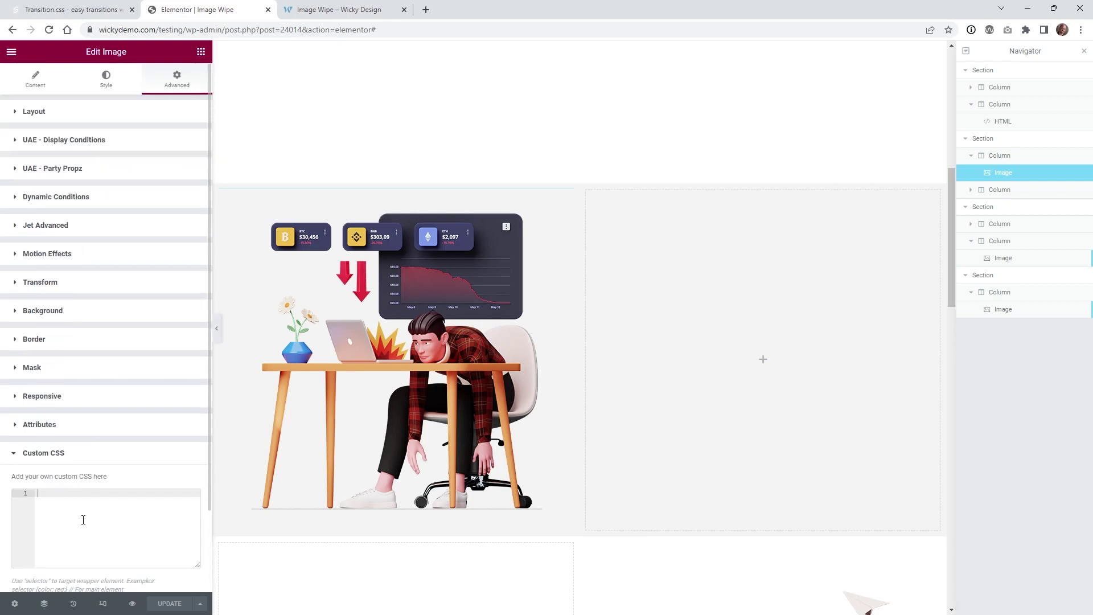
{"action": "left_click", "coordinate": [83, 522]}
{"action": "type", "text": "selector {"}
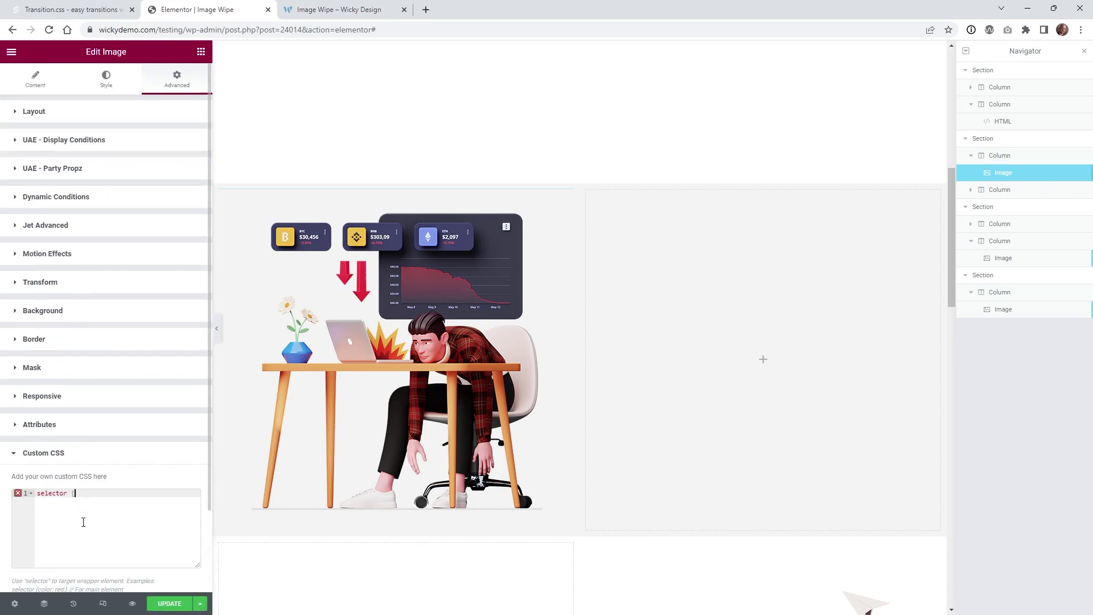
{"action": "key", "text": "ctrl+v"}
{"action": "type", "text": "}"}
{"action": "left_click", "coordinate": [101, 492]}
Step: Delete the from block out of the wipe-in-up keyframes in the page settings' custom CSS
{"action": "left_click", "coordinate": [74, 10]}
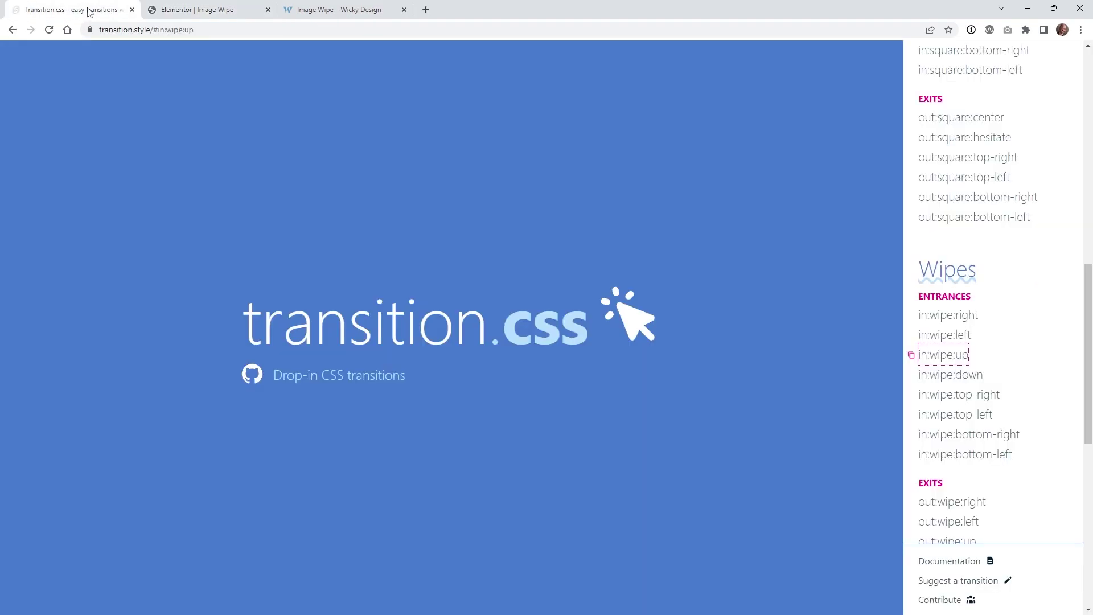
{"action": "left_click", "coordinate": [341, 10]}
{"action": "left_click", "coordinate": [202, 8]}
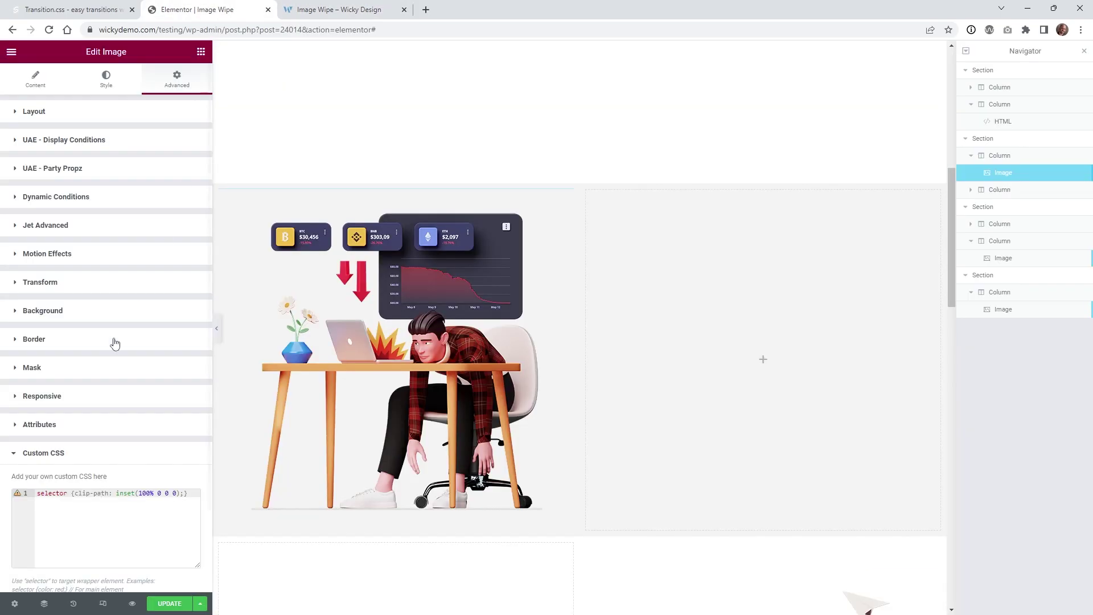
{"action": "left_click", "coordinate": [15, 603]}
{"action": "left_click", "coordinate": [176, 78]}
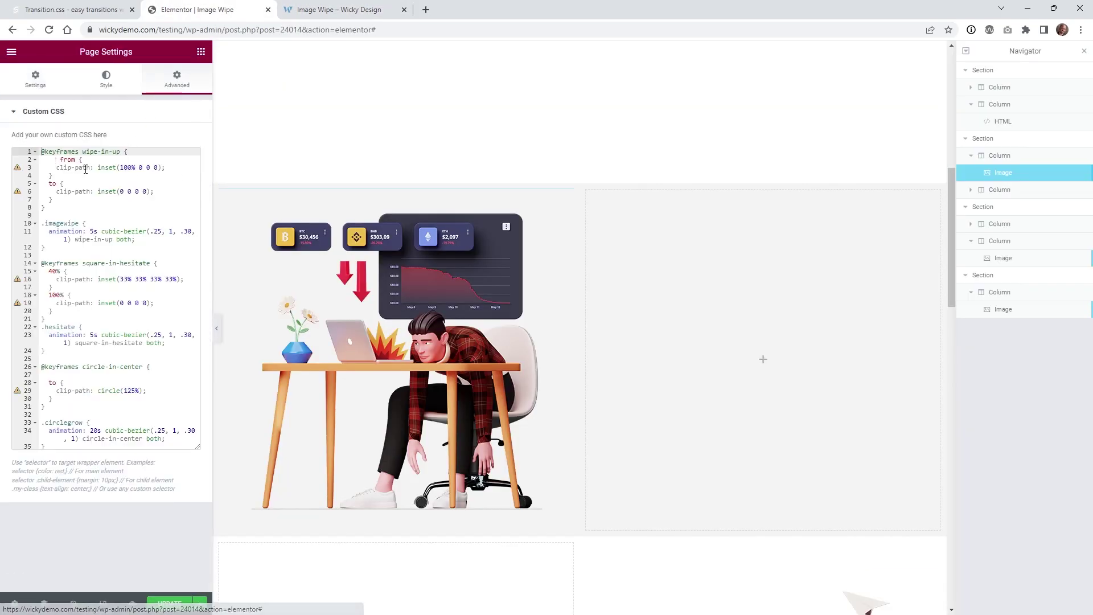
{"action": "left_click", "coordinate": [68, 160]}
{"action": "left_click_drag", "start_coordinate": [57, 173], "coordinate": [31, 165]}
{"action": "key", "text": "BackSpace"}
{"action": "key", "text": "BackSpace"}
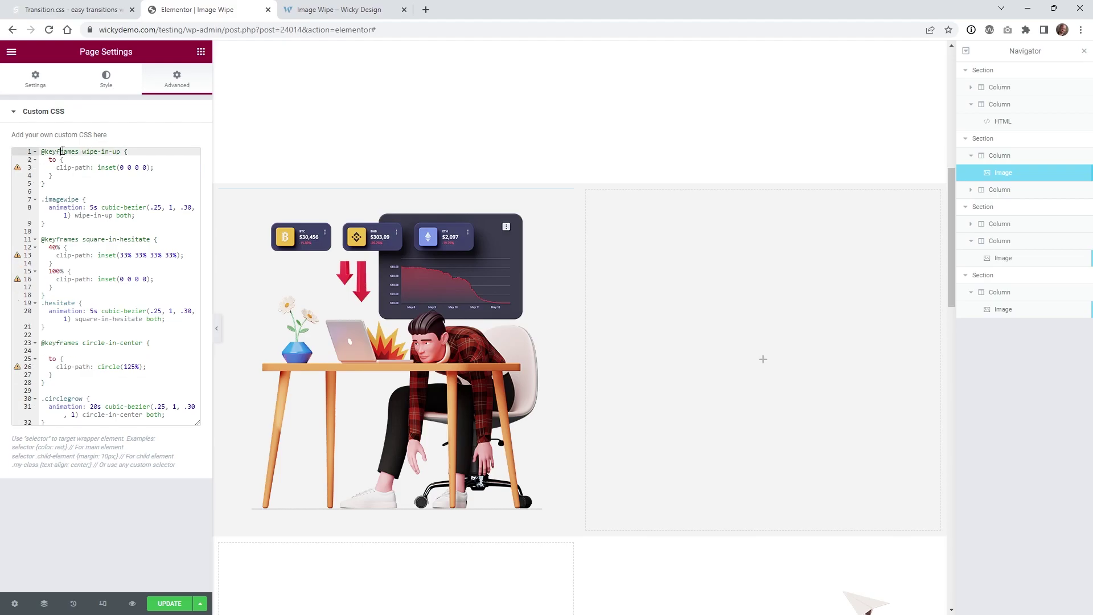
Step: Review the clip-path in the to block and the .imagewipe animation rule, and save the page update
{"action": "left_click_drag", "start_coordinate": [67, 167], "coordinate": [156, 168]}
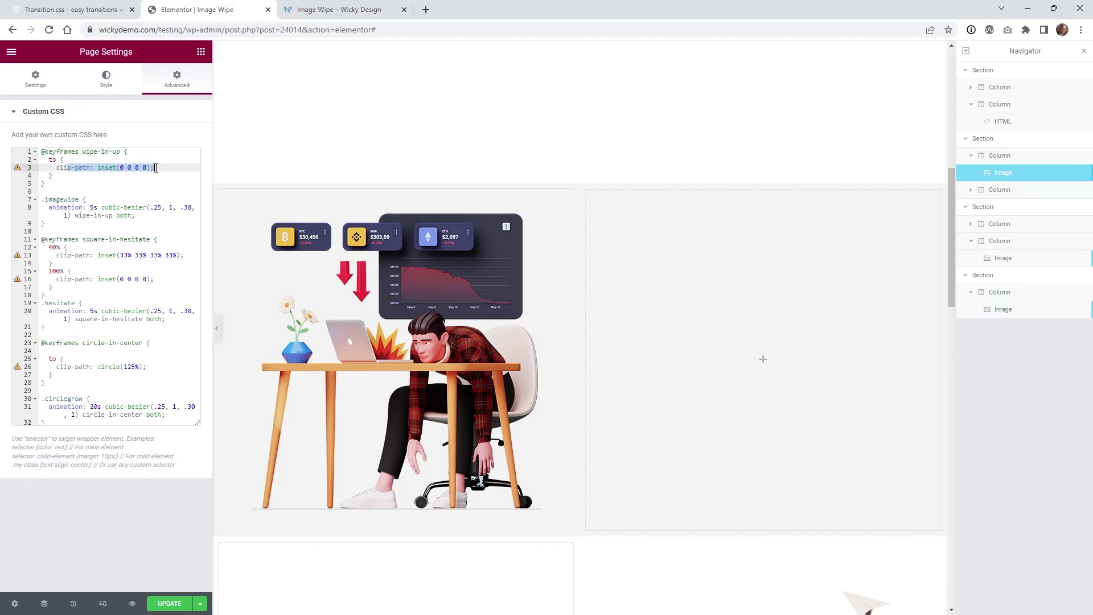
{"action": "left_click", "coordinate": [109, 192]}
{"action": "left_click", "coordinate": [63, 200]}
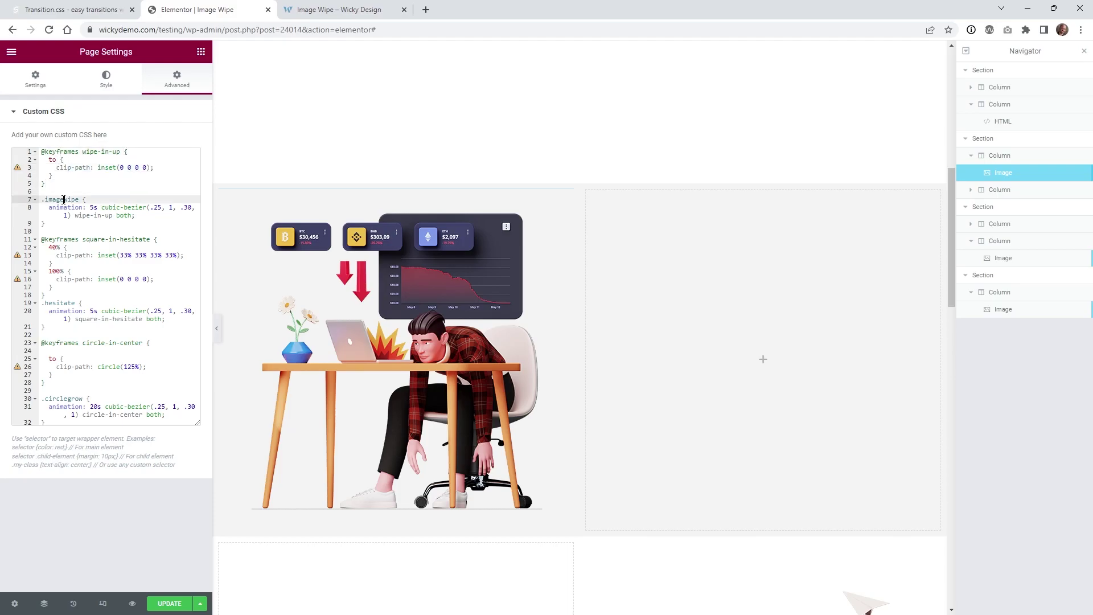
{"action": "left_click_drag", "start_coordinate": [49, 207], "coordinate": [72, 207]}
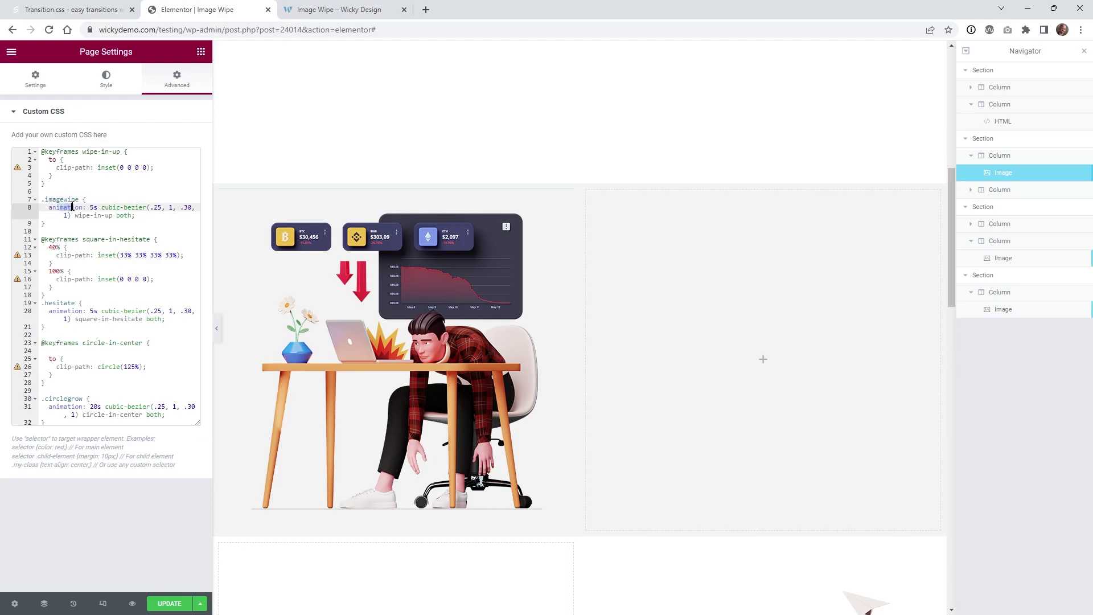
{"action": "left_click", "coordinate": [150, 208]}
{"action": "left_click", "coordinate": [169, 604]}
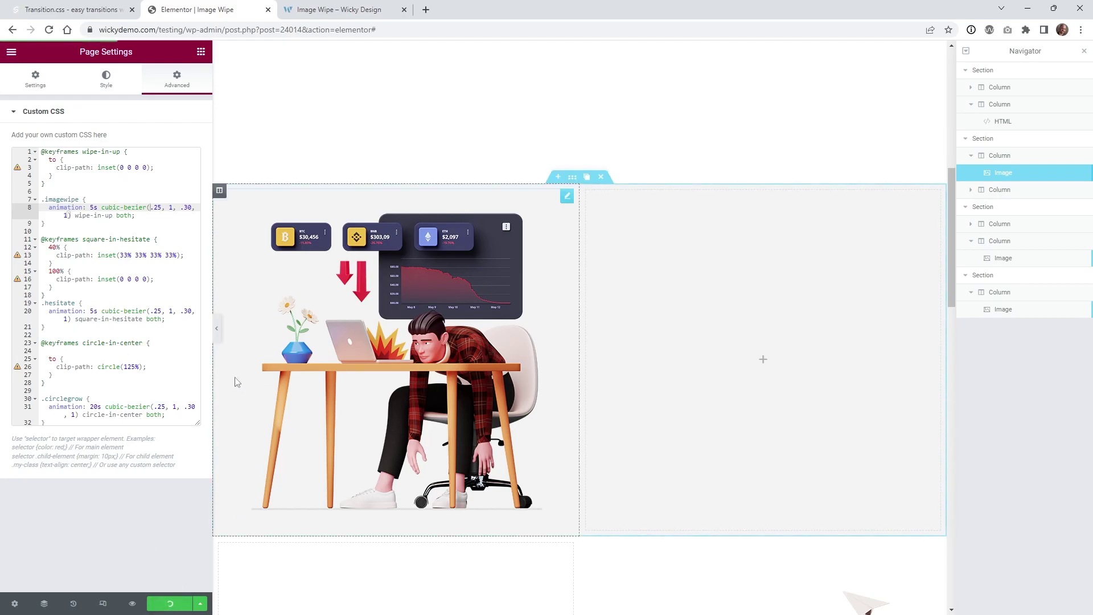
Step: Reload the published Image Wipe page and test the desk image's reveal by going down to its section
{"action": "left_click", "coordinate": [331, 7]}
{"action": "left_click", "coordinate": [50, 30]}
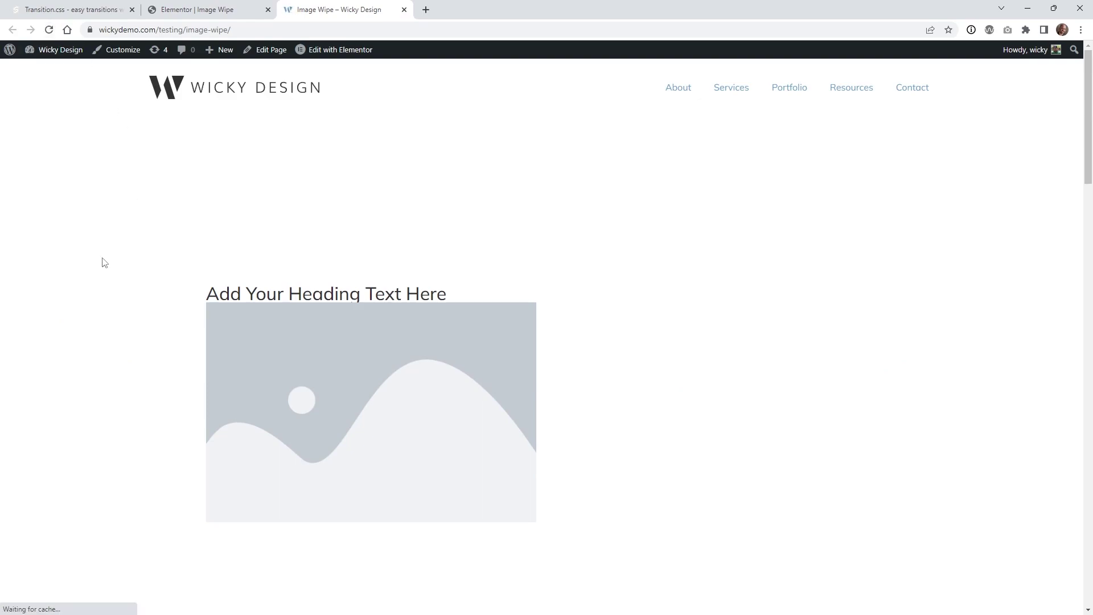
{"action": "scroll", "coordinate": [102, 263], "scroll_direction": "down", "scroll_amount": 4}
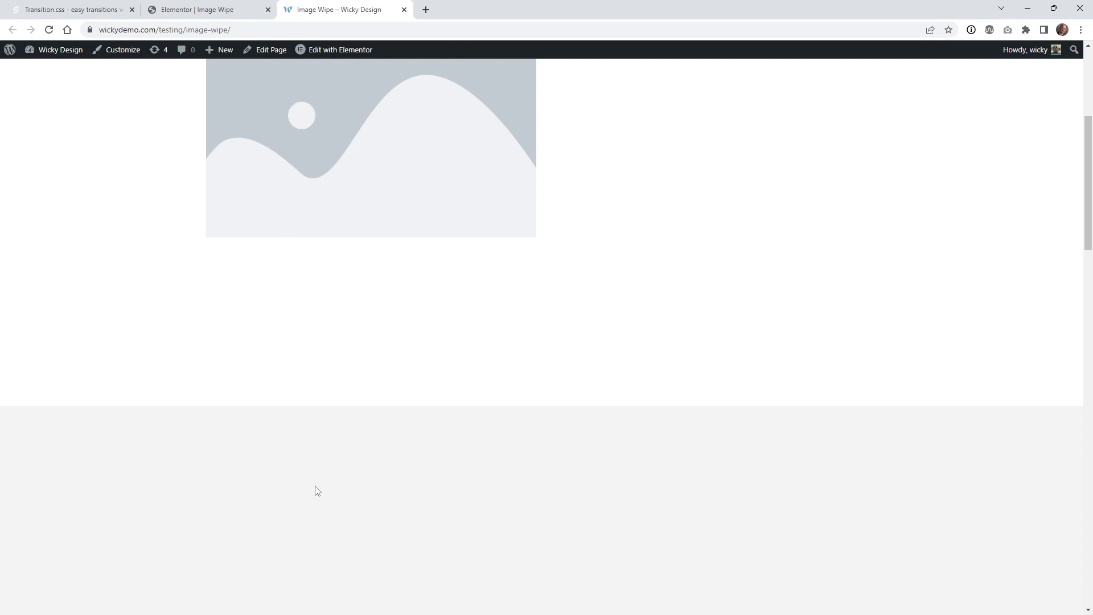
{"action": "scroll", "coordinate": [341, 467], "scroll_direction": "down", "scroll_amount": 2}
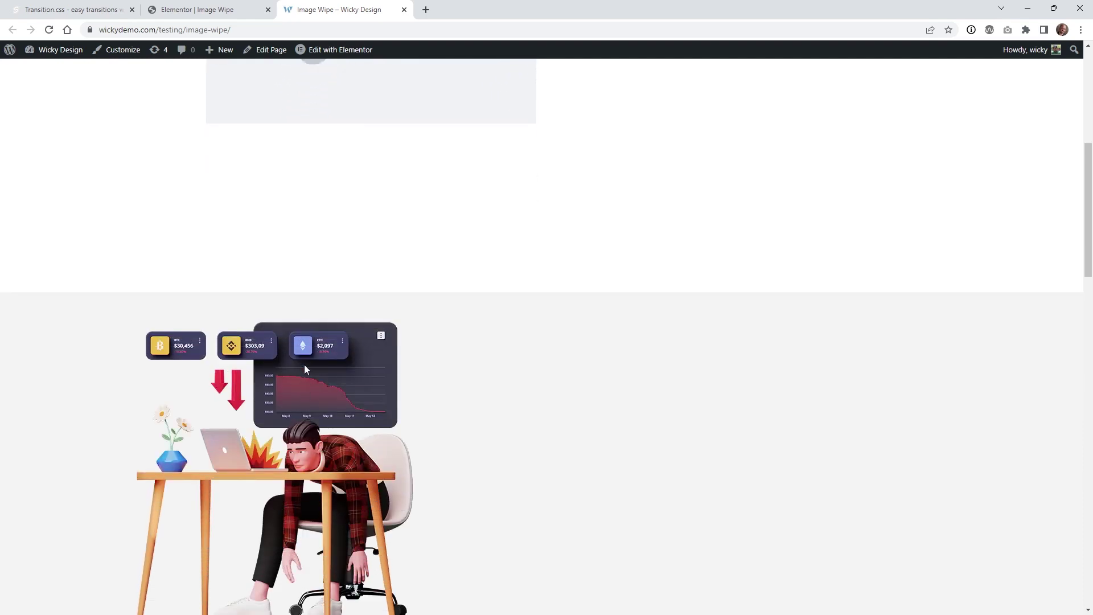
Step: Return to the Elementor editor and examine the .imagewipe, .hesitate and .circlegrow class names in the page's custom CSS
{"action": "key", "text": "ctrl+shift+Tab"}
{"action": "left_click", "coordinate": [73, 198]}
{"action": "left_click_drag", "start_coordinate": [80, 199], "coordinate": [47, 201]}
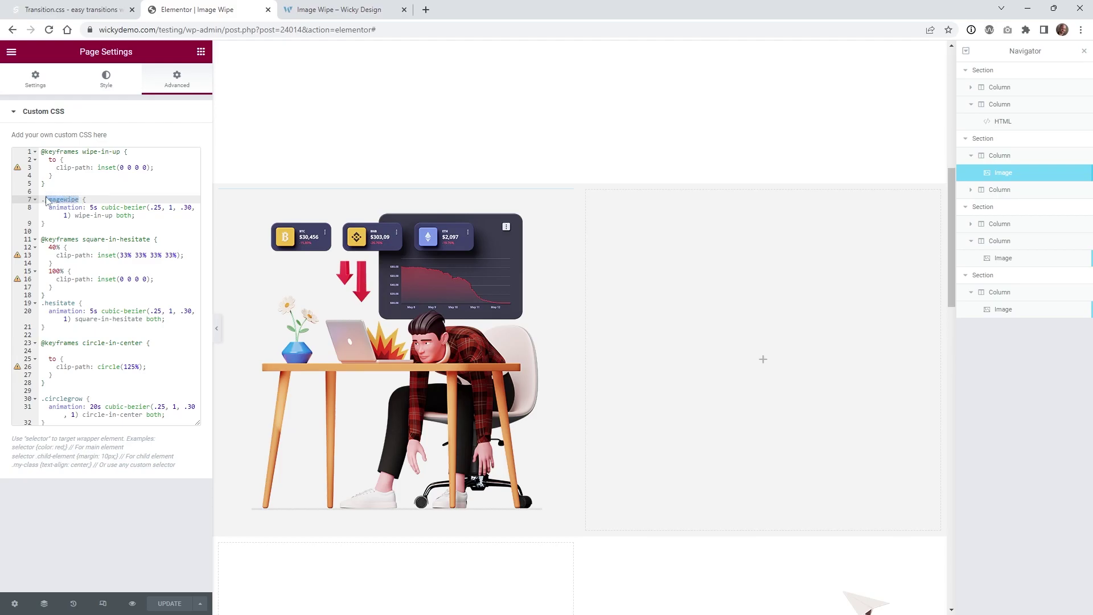
{"action": "left_click", "coordinate": [66, 302]}
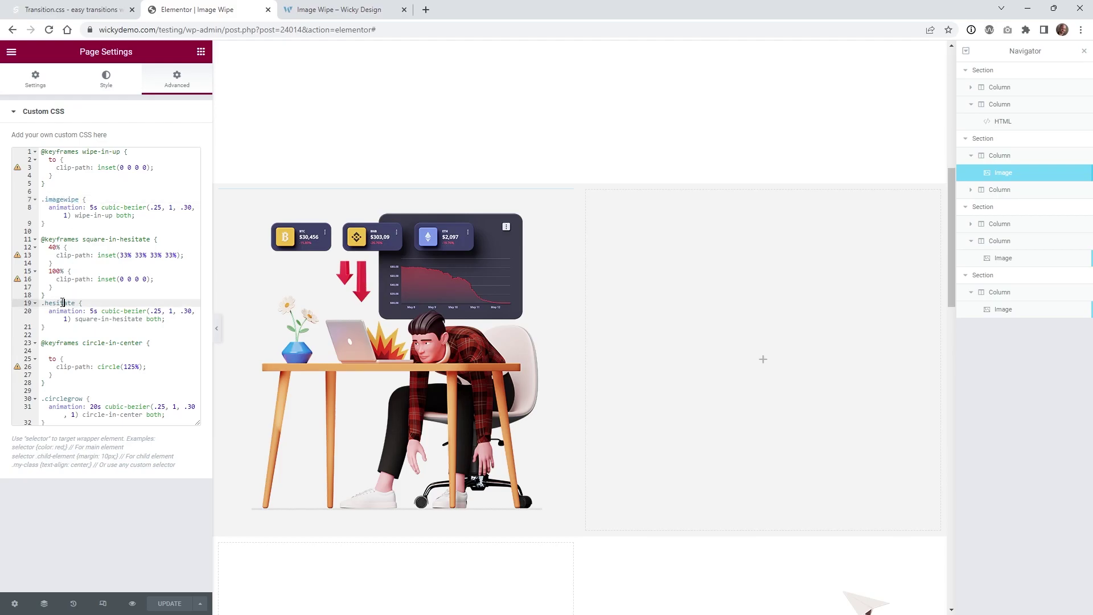
{"action": "left_click", "coordinate": [61, 398]}
{"action": "left_click_drag", "start_coordinate": [82, 398], "coordinate": [41, 398]}
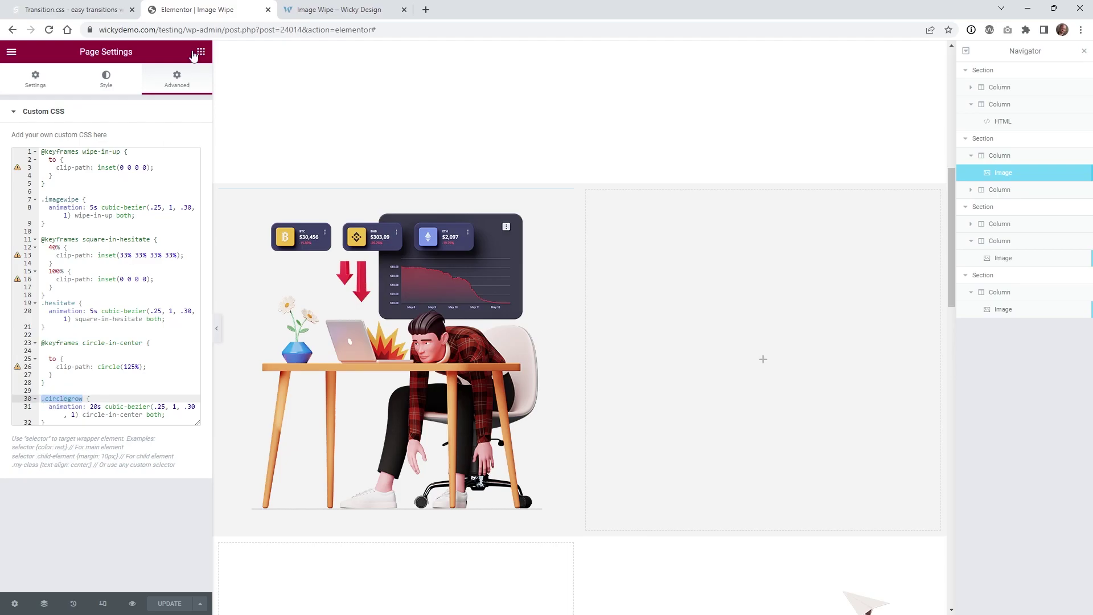
Step: Open the HTML widget beside the heading and check the imagewipe, hesitate and circlegrow class names in its script's addClass lines
{"action": "scroll", "coordinate": [671, 264], "scroll_direction": "up", "scroll_amount": 6}
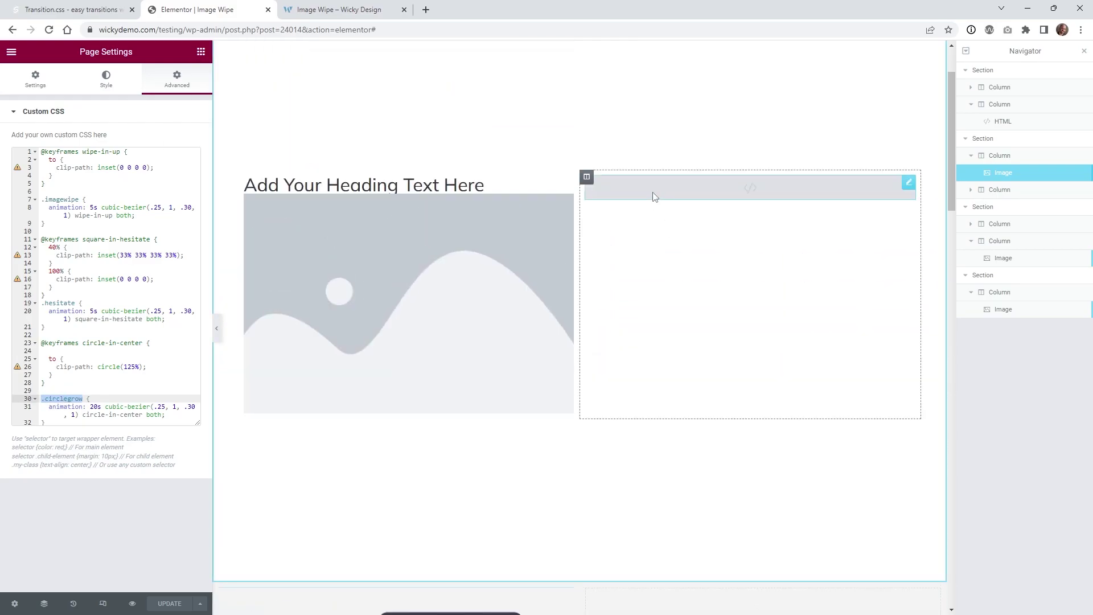
{"action": "left_click", "coordinate": [654, 196]}
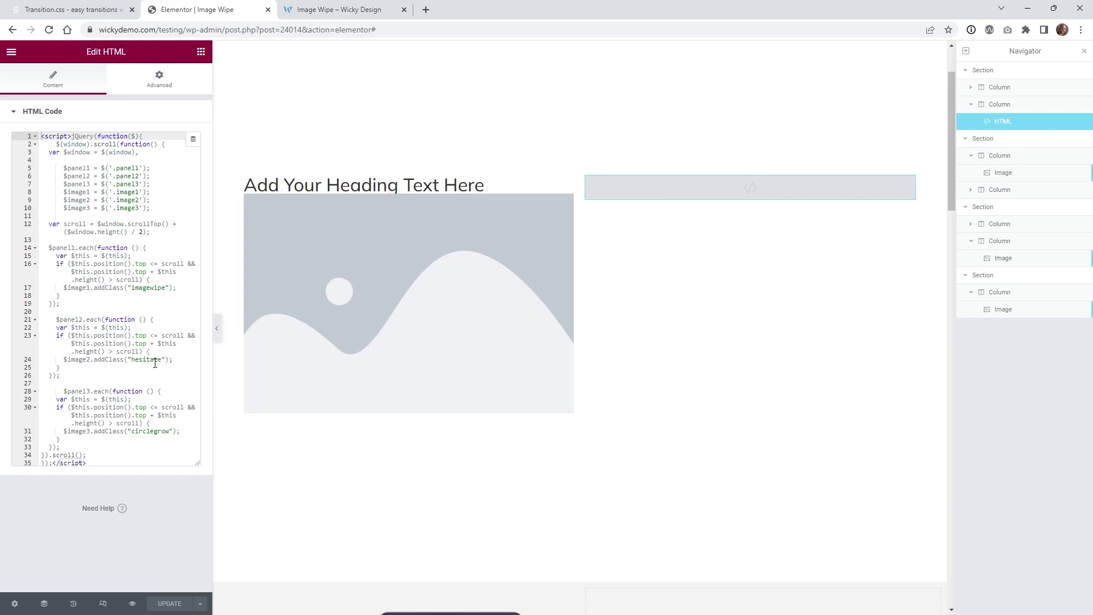
{"action": "left_click", "coordinate": [144, 289]}
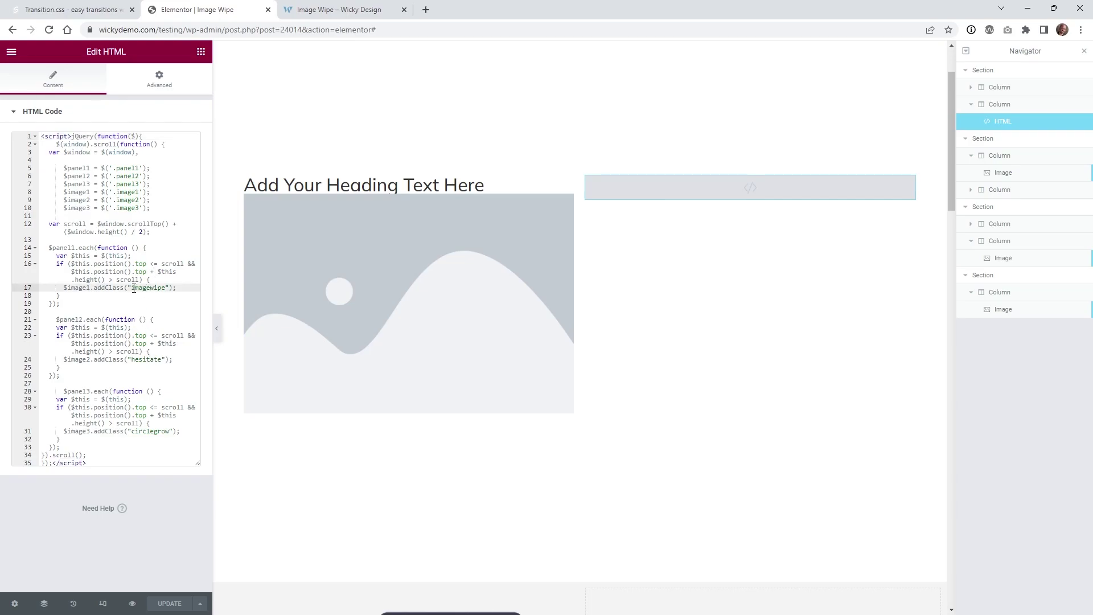
{"action": "left_click_drag", "start_coordinate": [131, 288], "coordinate": [149, 289]}
{"action": "left_click", "coordinate": [110, 288]}
{"action": "left_click", "coordinate": [148, 360]}
{"action": "left_click_drag", "start_coordinate": [143, 431], "coordinate": [161, 435]}
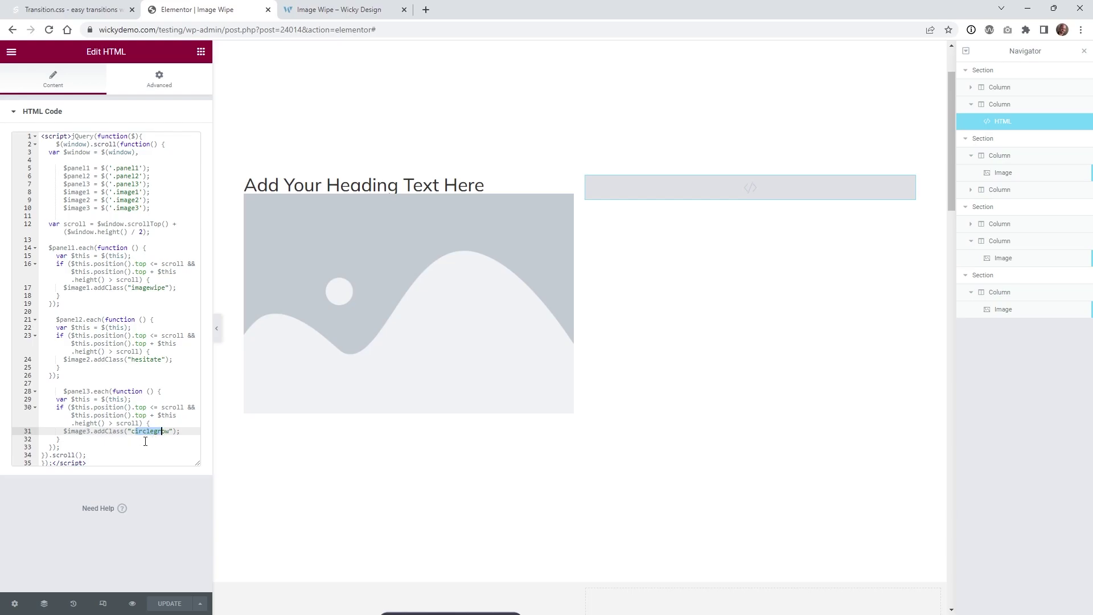
{"action": "left_click", "coordinate": [150, 431]}
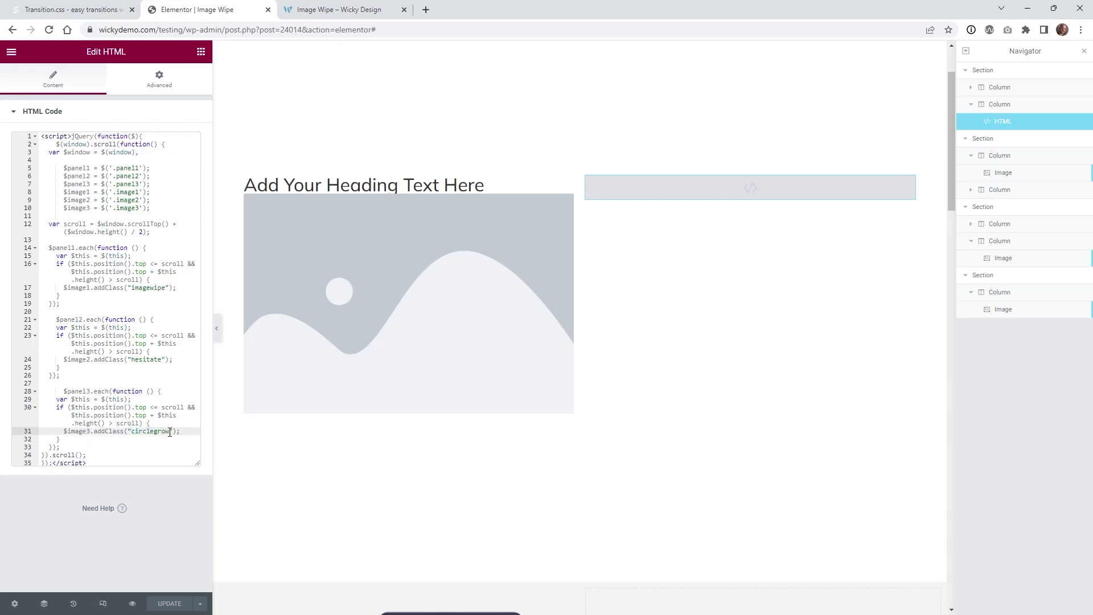